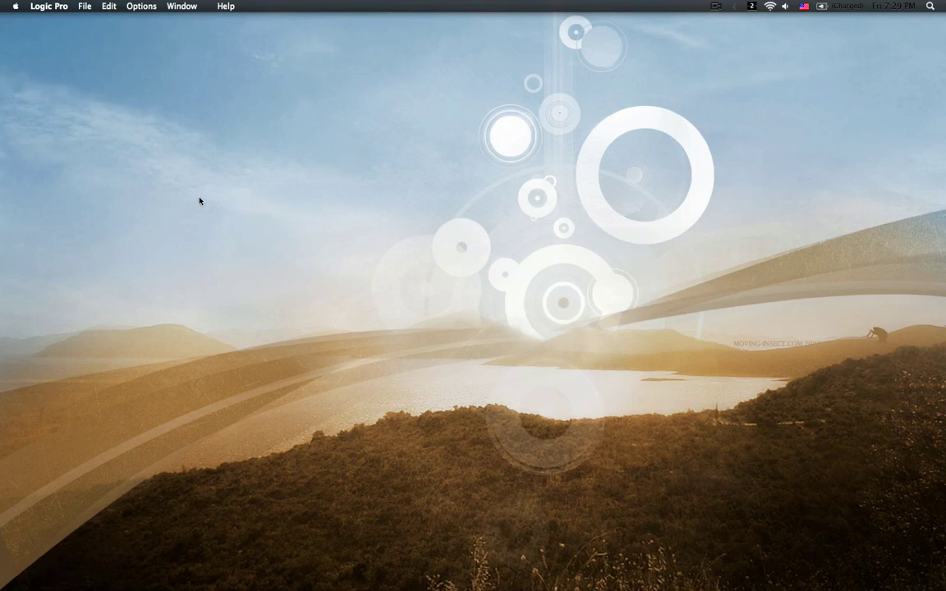
- Create a new untitled Logic Pro project from the empty project template
click(85, 7)
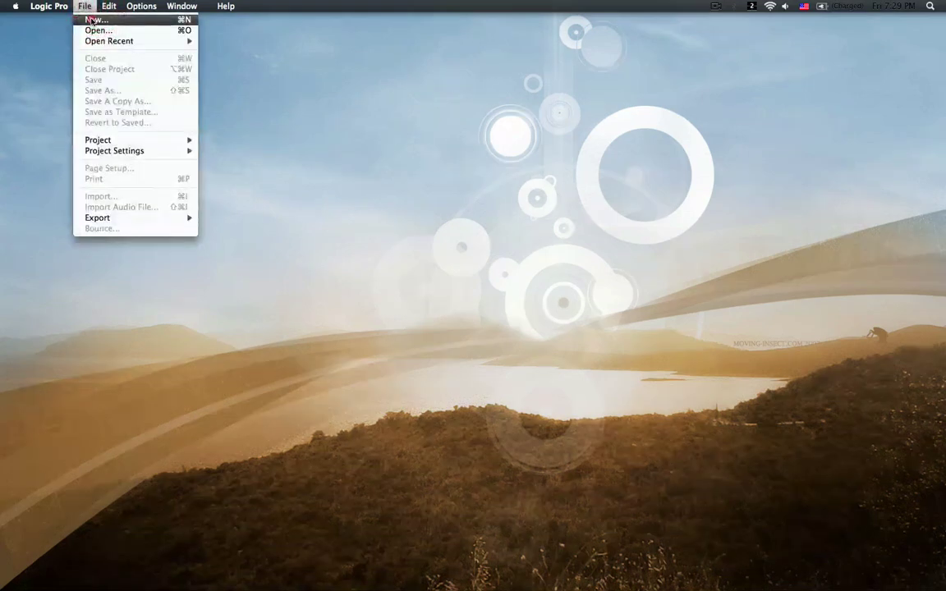
click(95, 19)
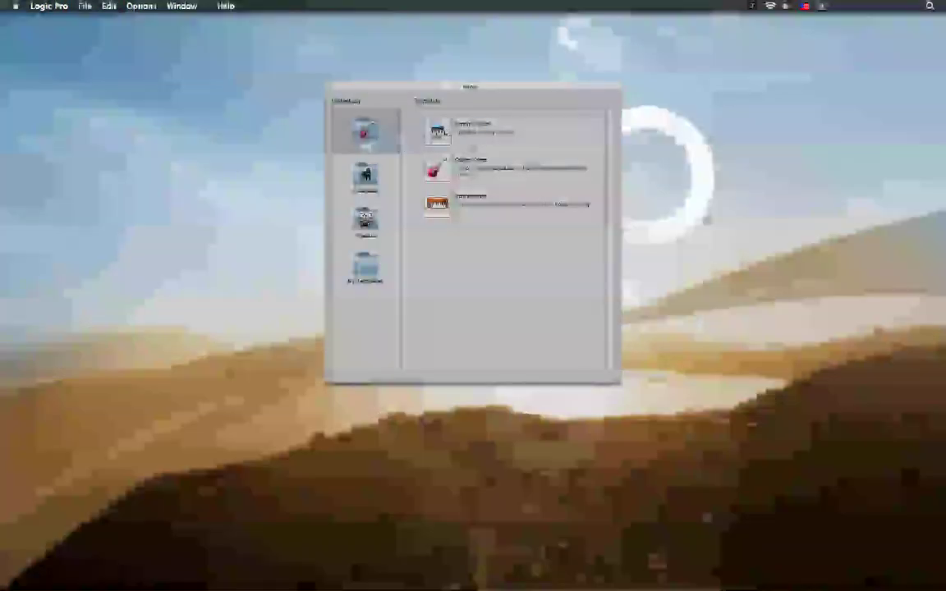
click(443, 133)
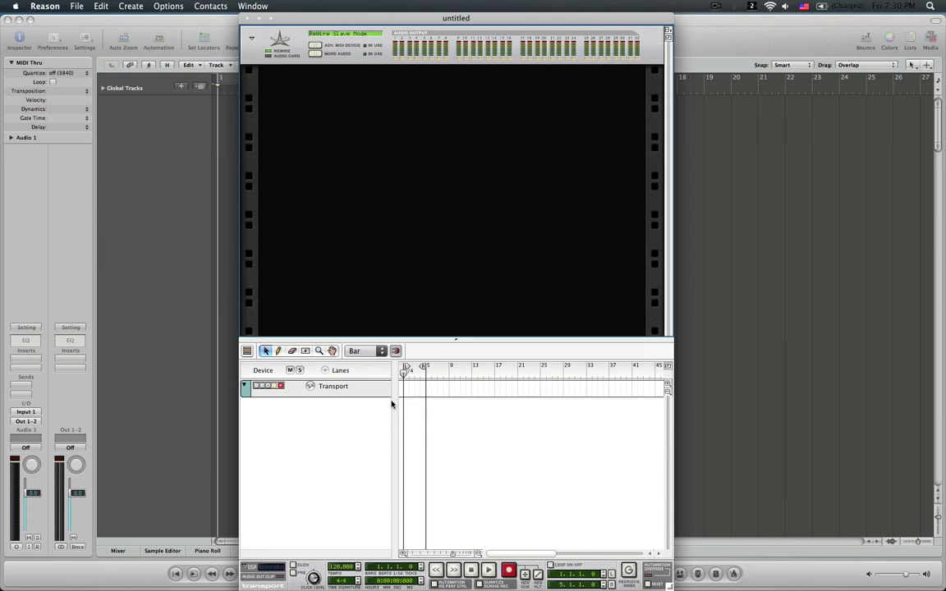
- Extend Reason's rack down over the sequencer so the rack fills the song window
click(76, 6)
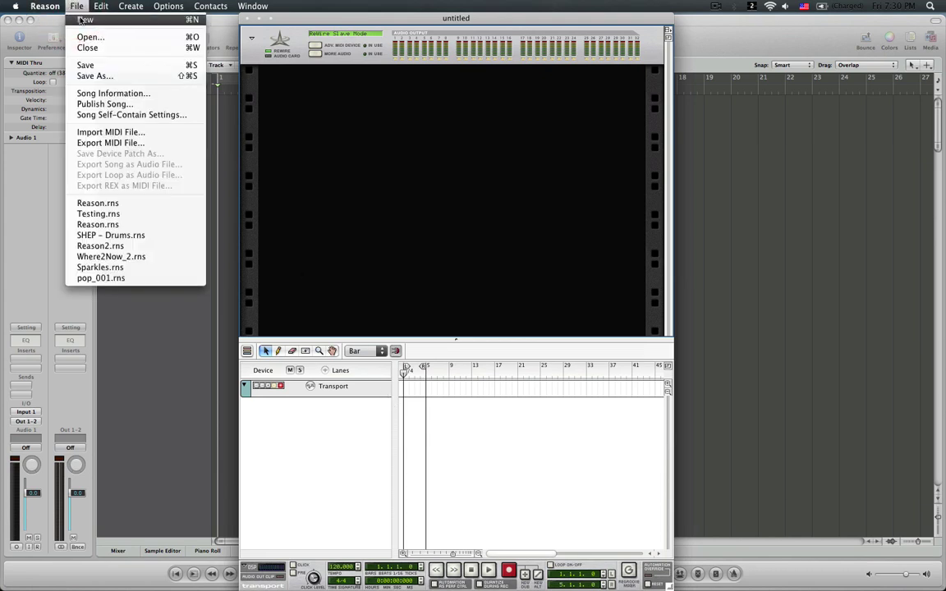
click(90, 6)
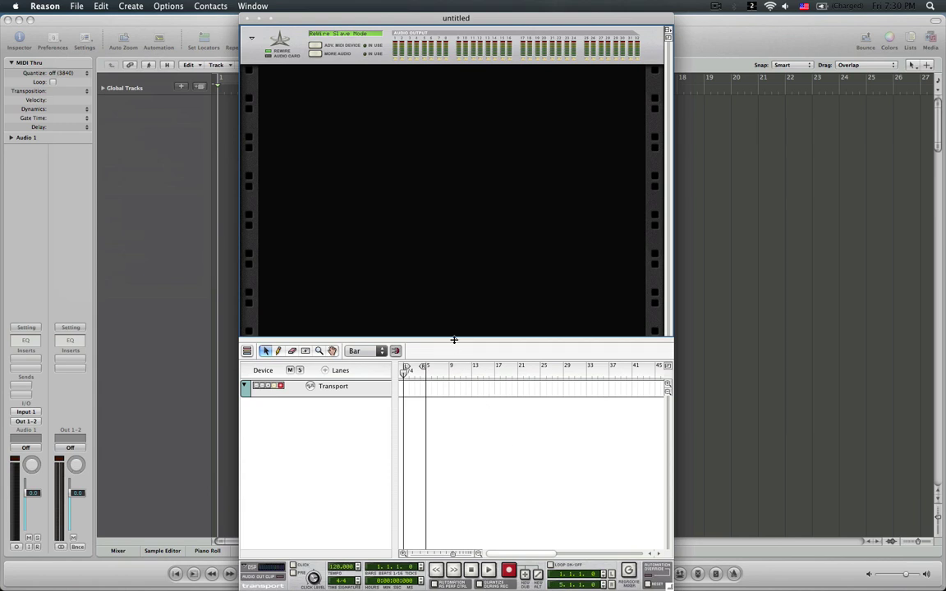
drag(454, 339, 456, 557)
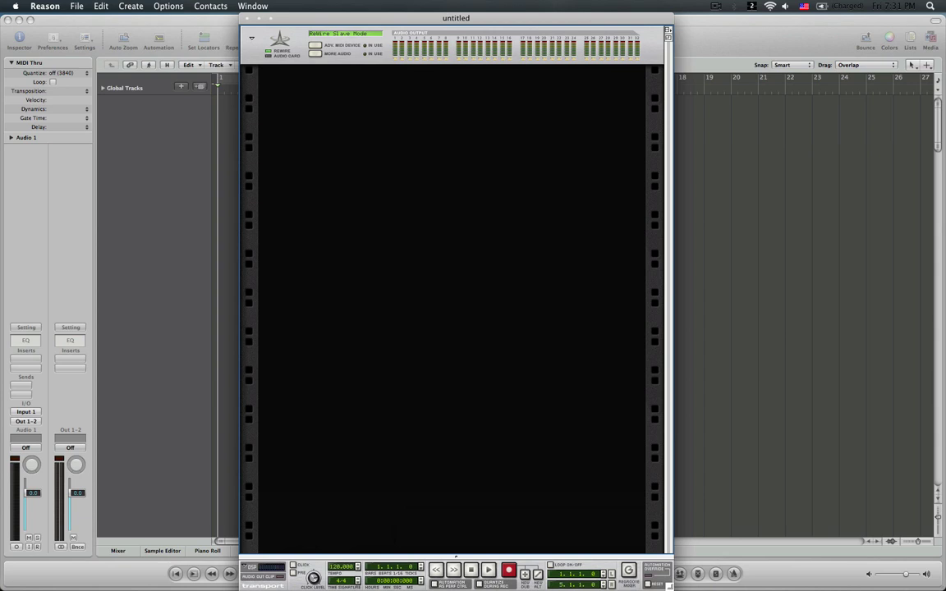
click(45, 6)
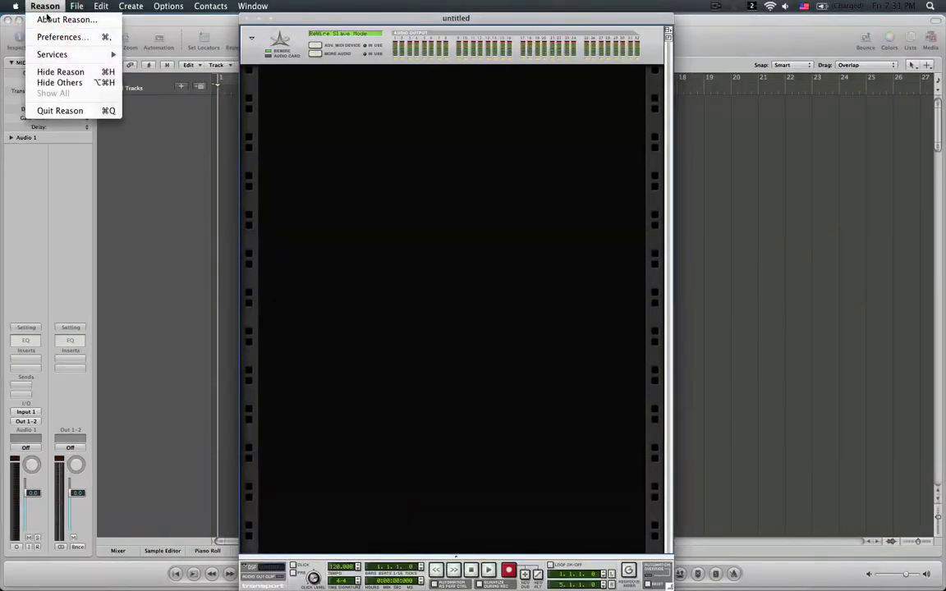
click(54, 37)
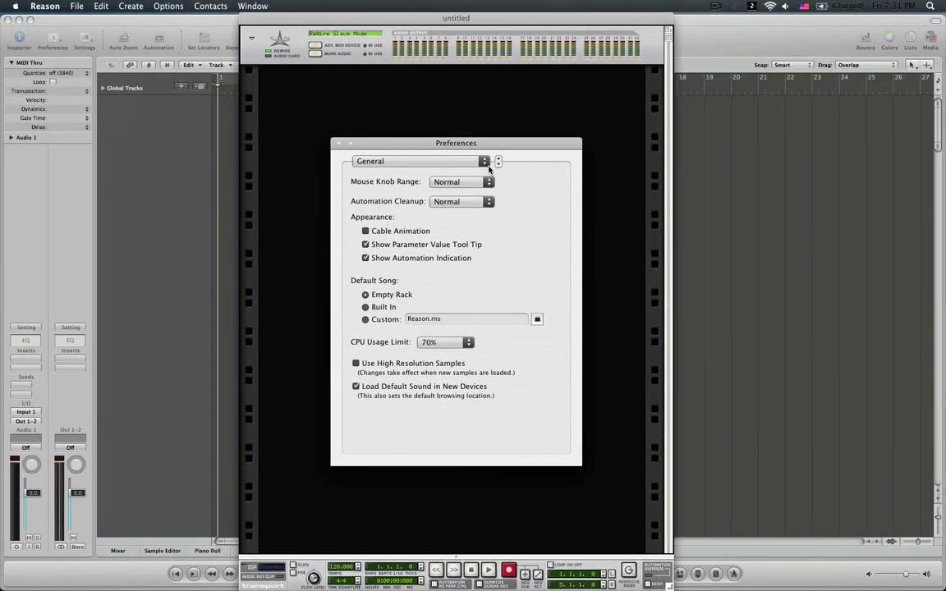
click(483, 163)
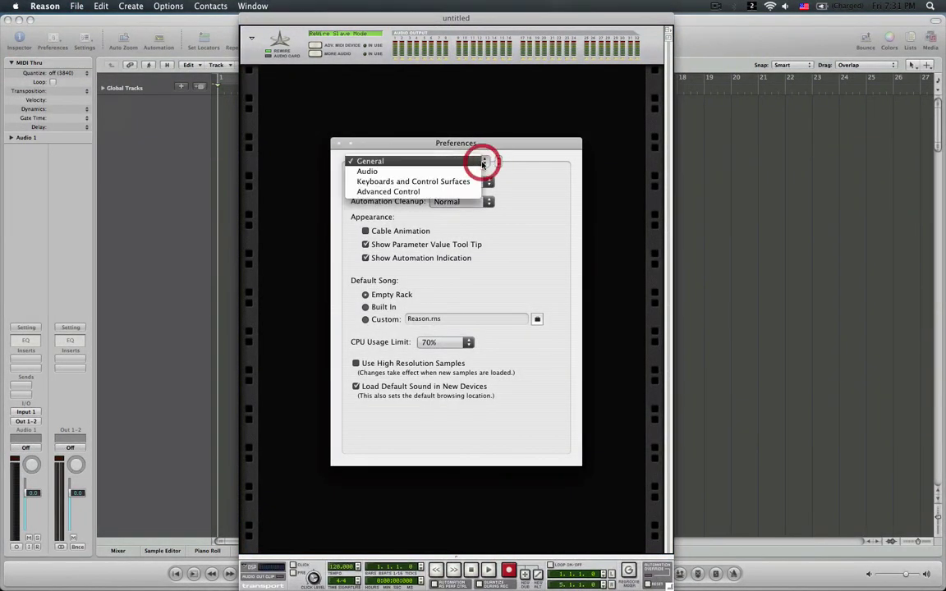
click(417, 182)
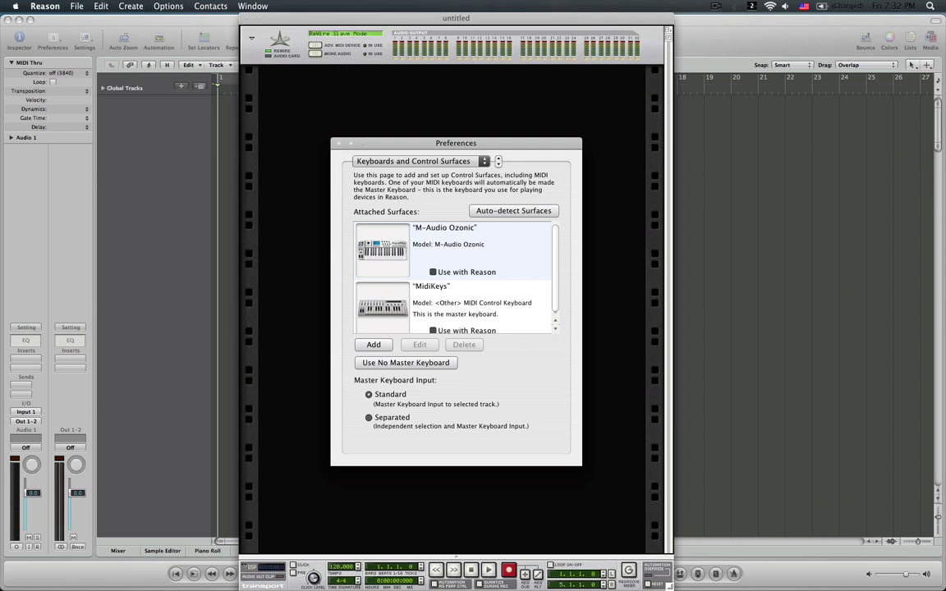
click(446, 162)
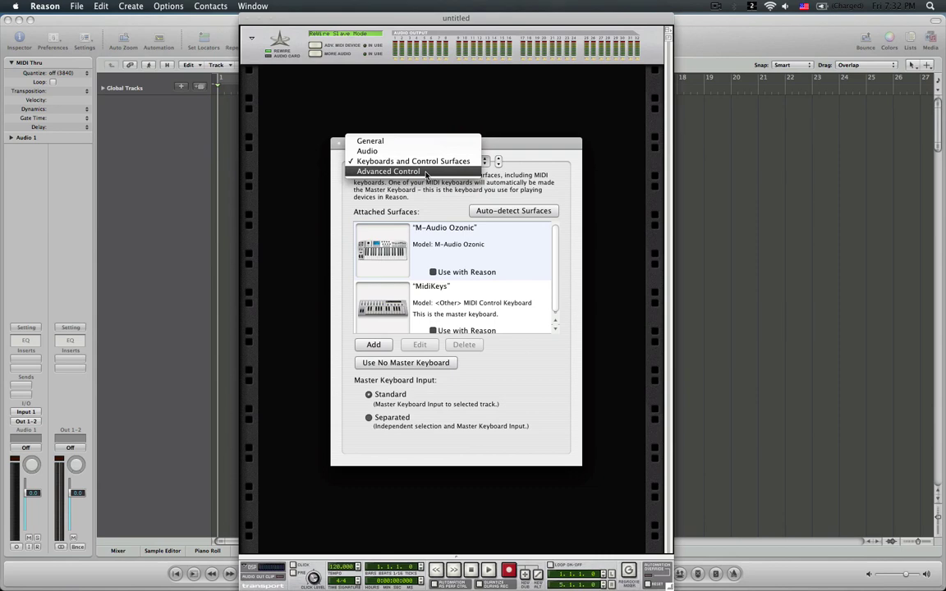
click(426, 173)
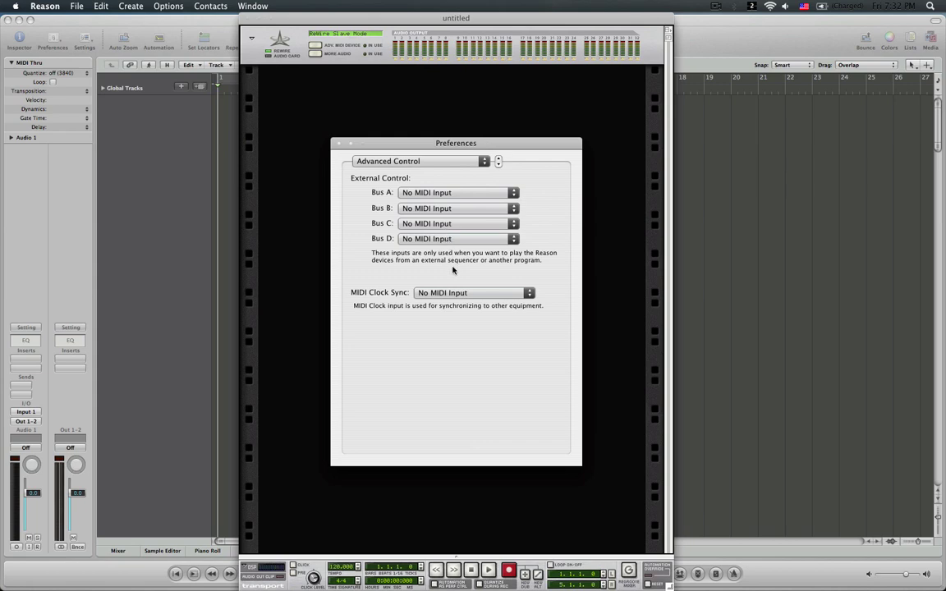
- Close the preferences and add an NN-19 Digital Sampler and a Redrum Drum Computer to the rack
click(338, 144)
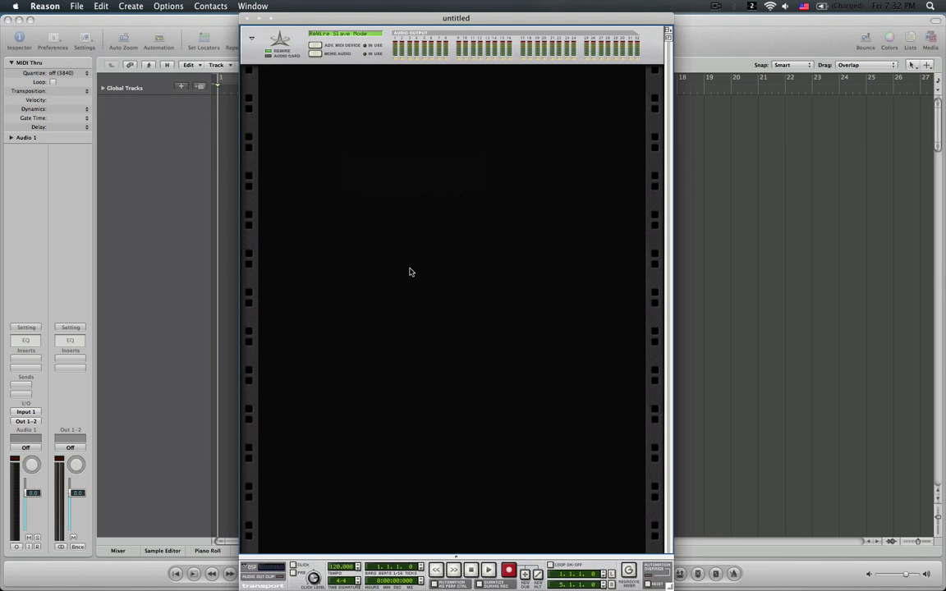
click(130, 6)
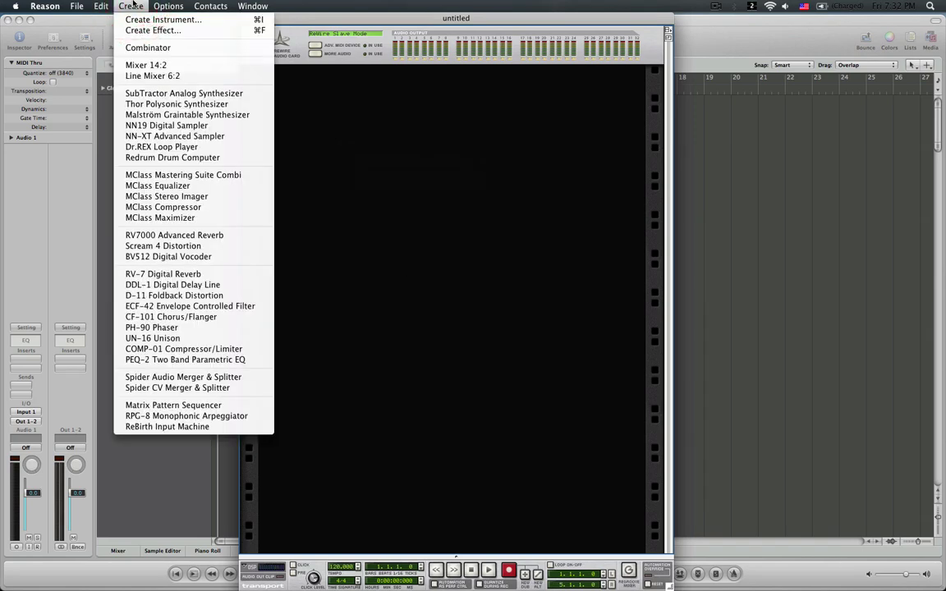
click(183, 128)
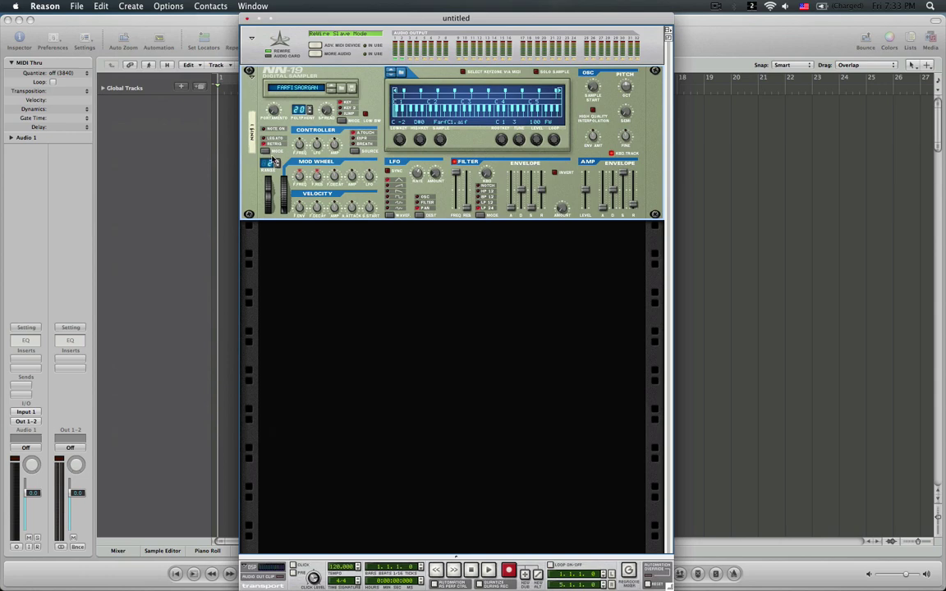
click(131, 5)
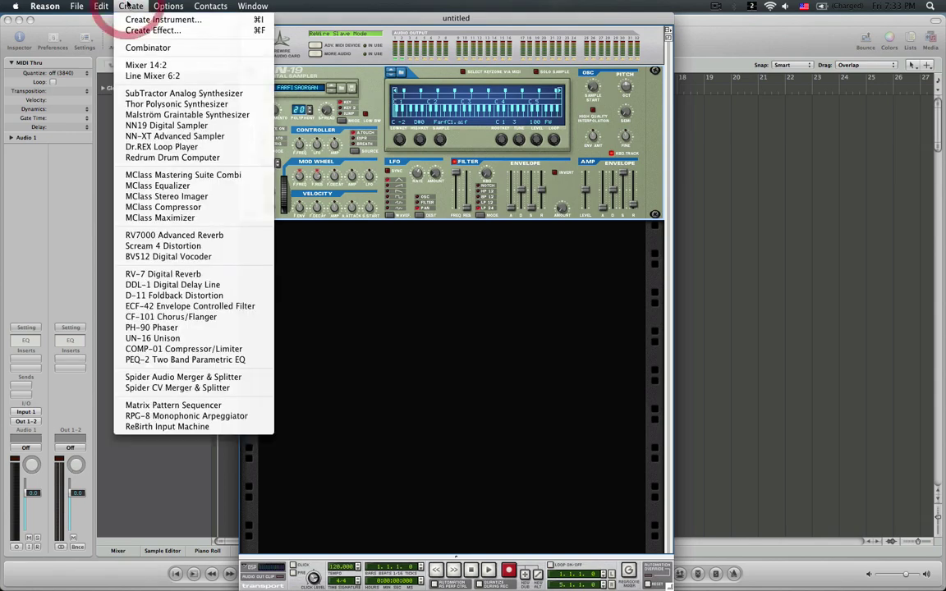
click(174, 158)
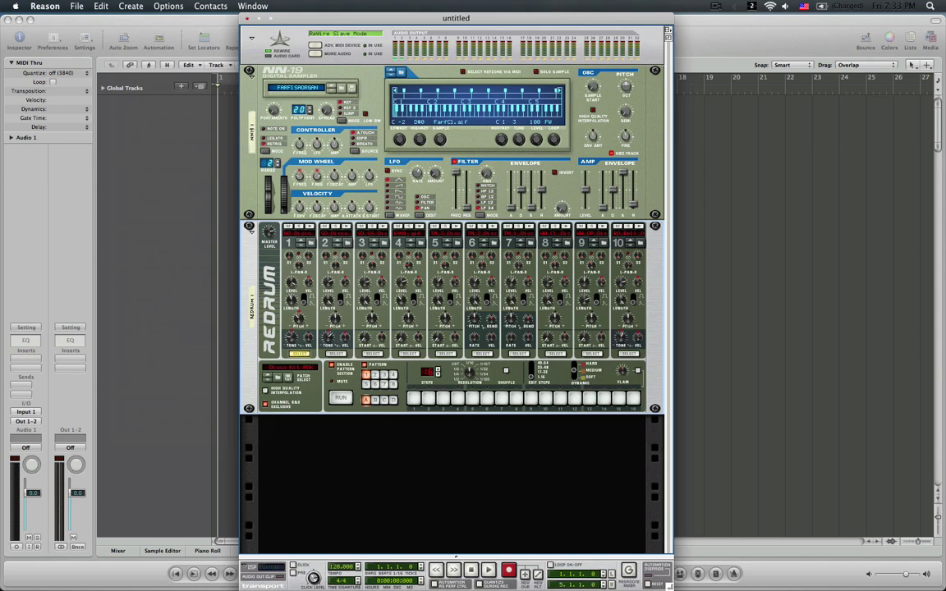
- Flip the rack and cable Redrum's Stereo Out Left and Right to the Hardware Device inputs
key(Tab)
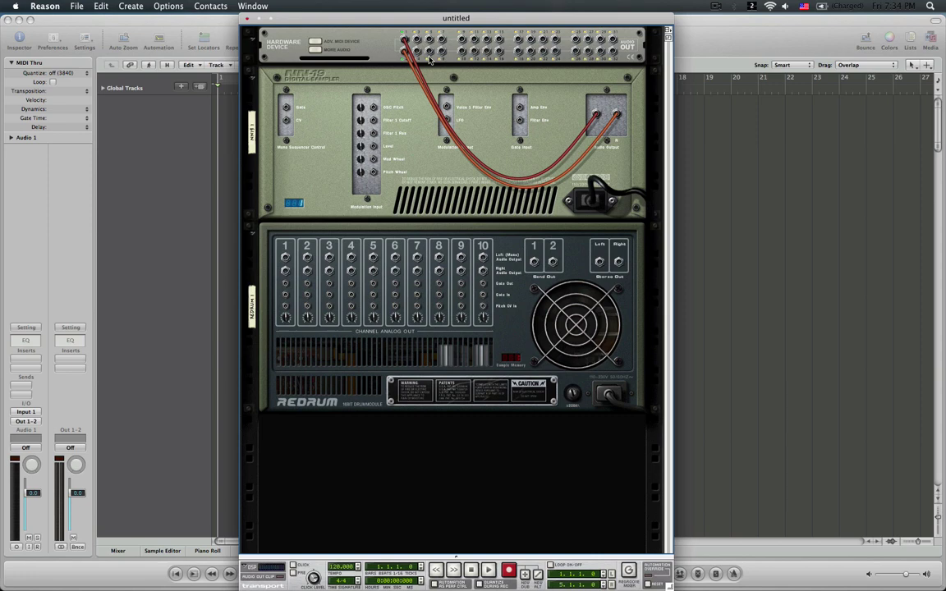
click(503, 174)
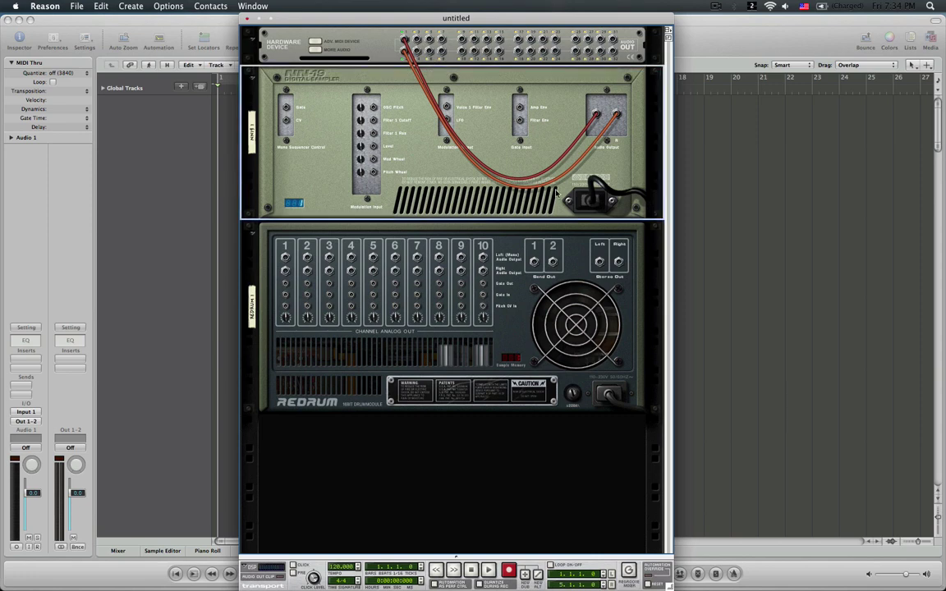
click(365, 37)
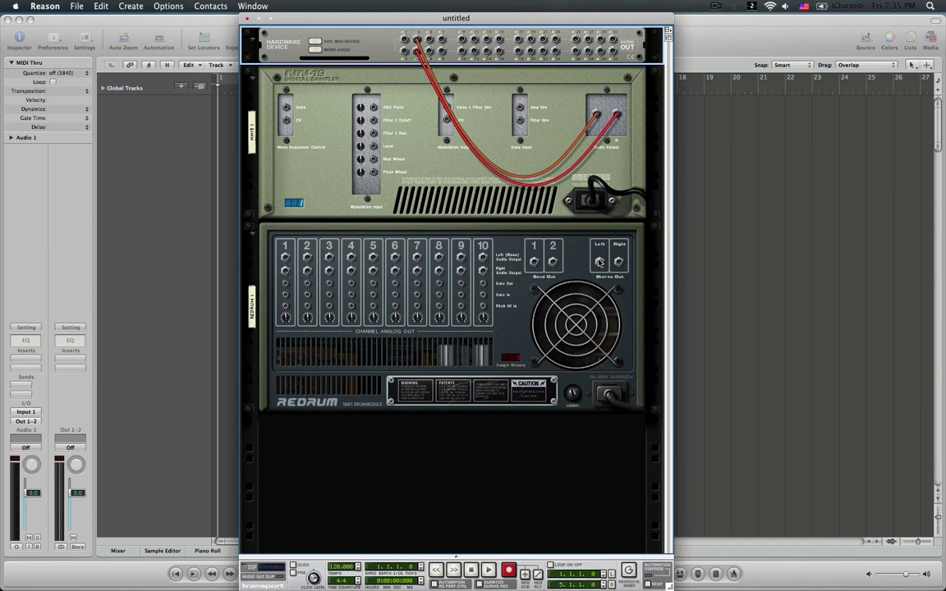
drag(600, 261, 429, 38)
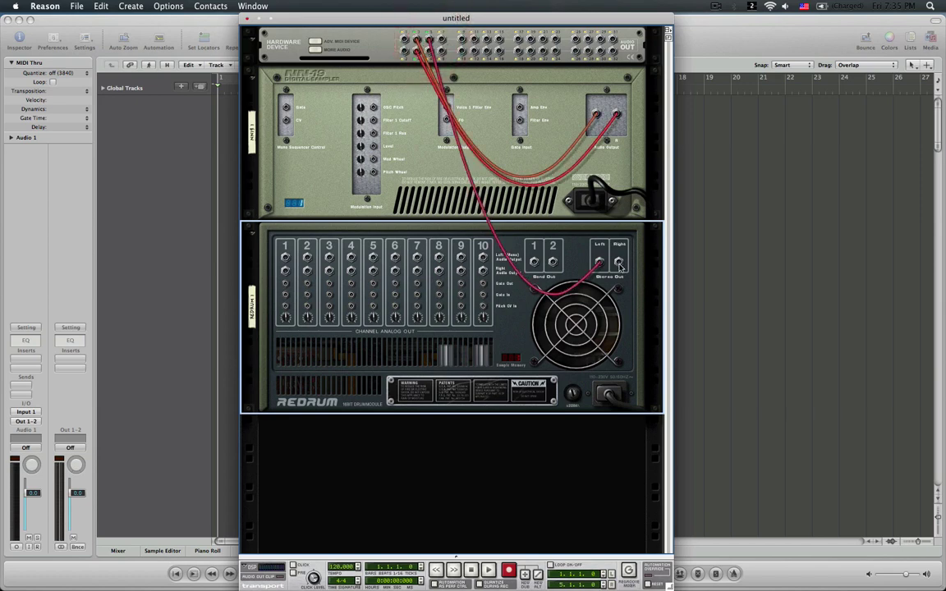
drag(619, 263, 429, 52)
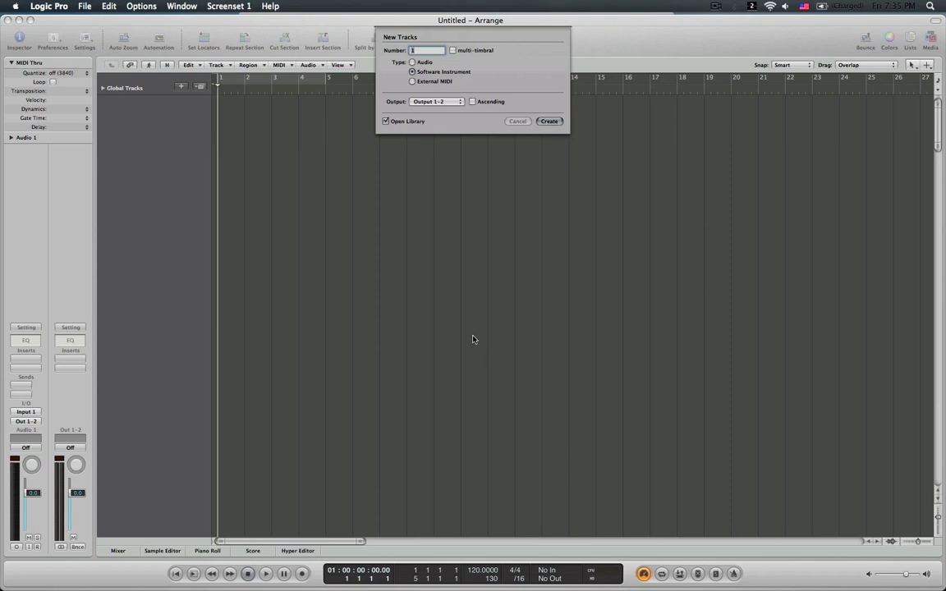
- Create 2 Software Instrument tracks, Inst 1 and Inst 2, from the New Tracks dialog
click(420, 82)
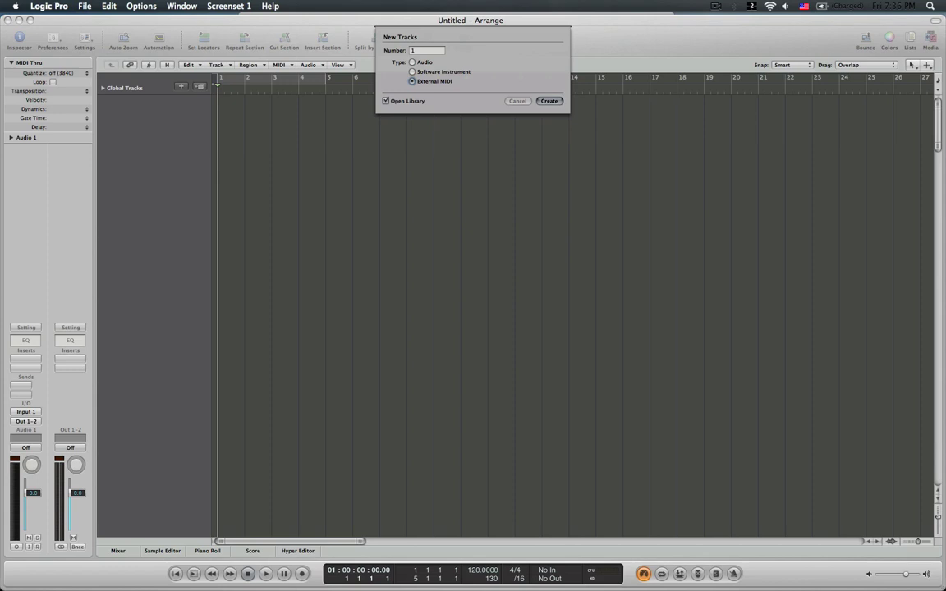
click(413, 72)
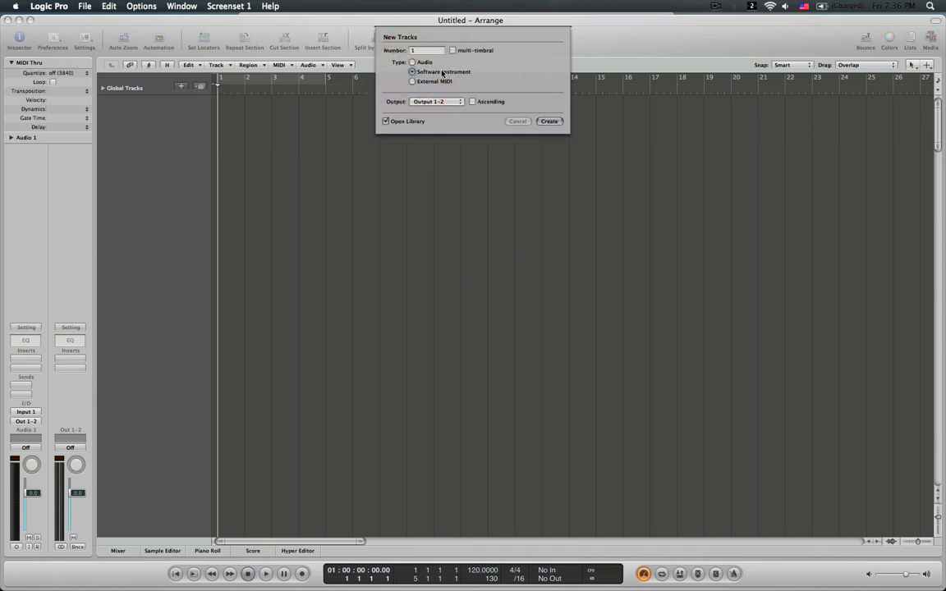
click(413, 51)
text(2)
click(550, 122)
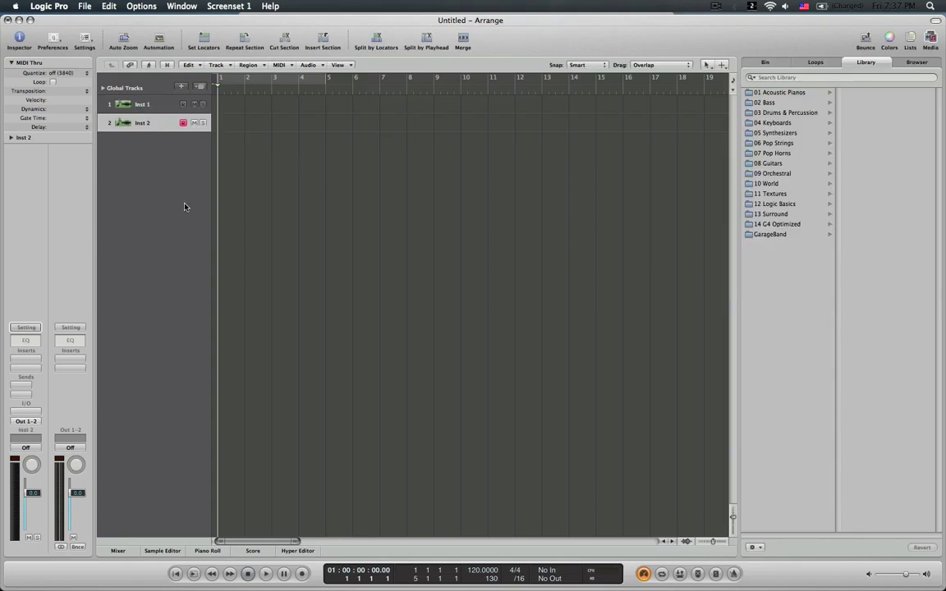
- Rename Inst 1 to 'NN19' and Inst 2 to 'Redrum' in the Inspector
click(139, 105)
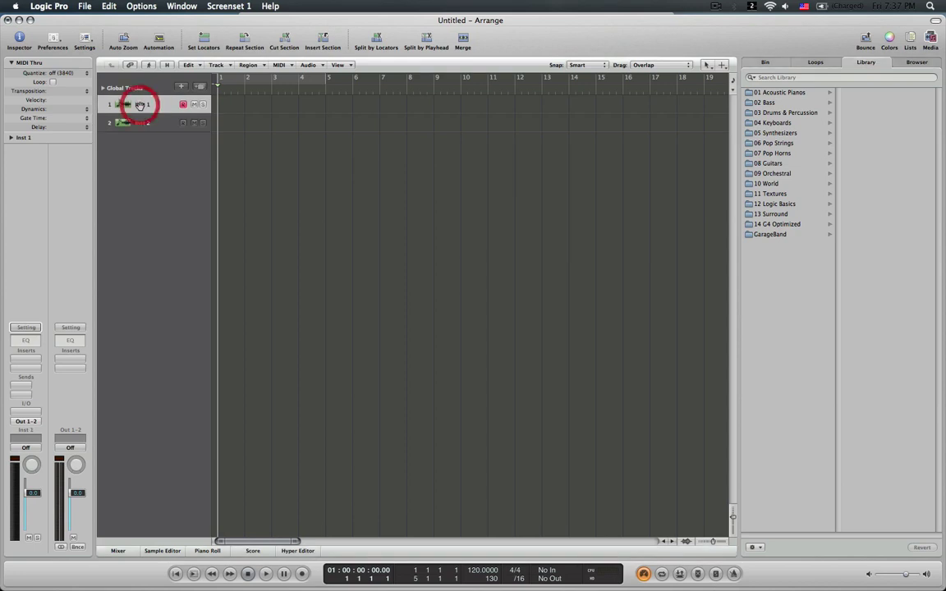
click(23, 137)
double_click(25, 138)
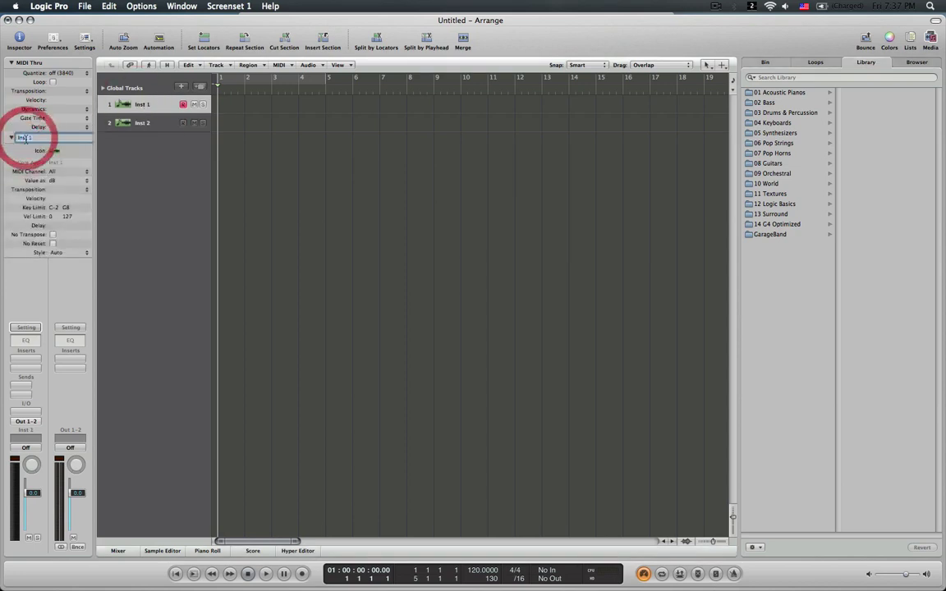
text(NN19)
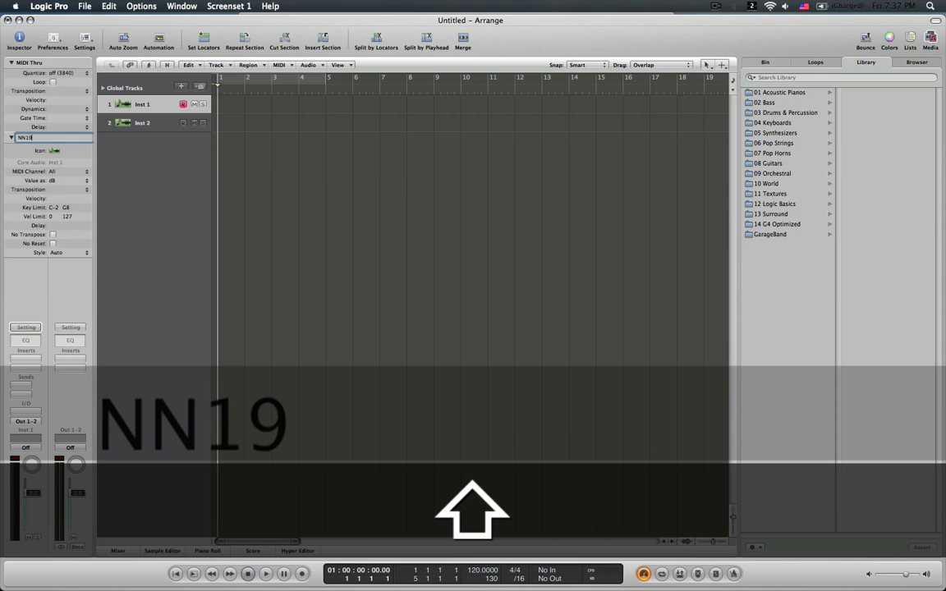
key(Return)
click(140, 123)
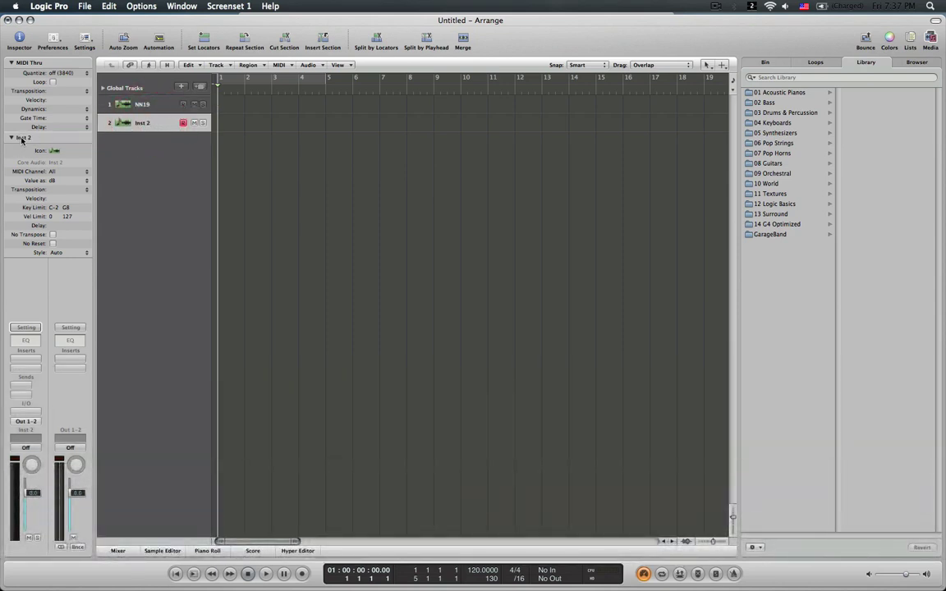
double_click(36, 140)
text(Redrum)
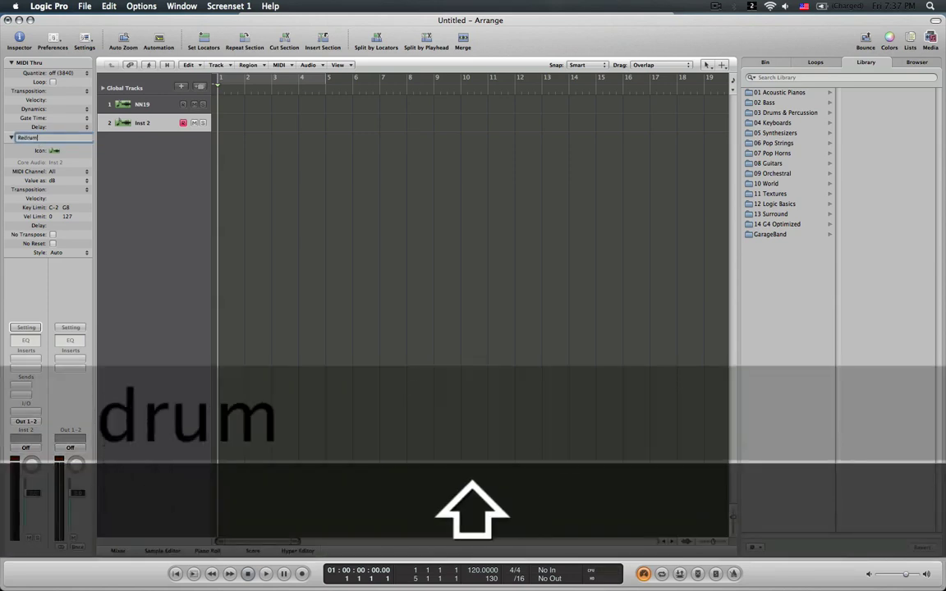
key(Return)
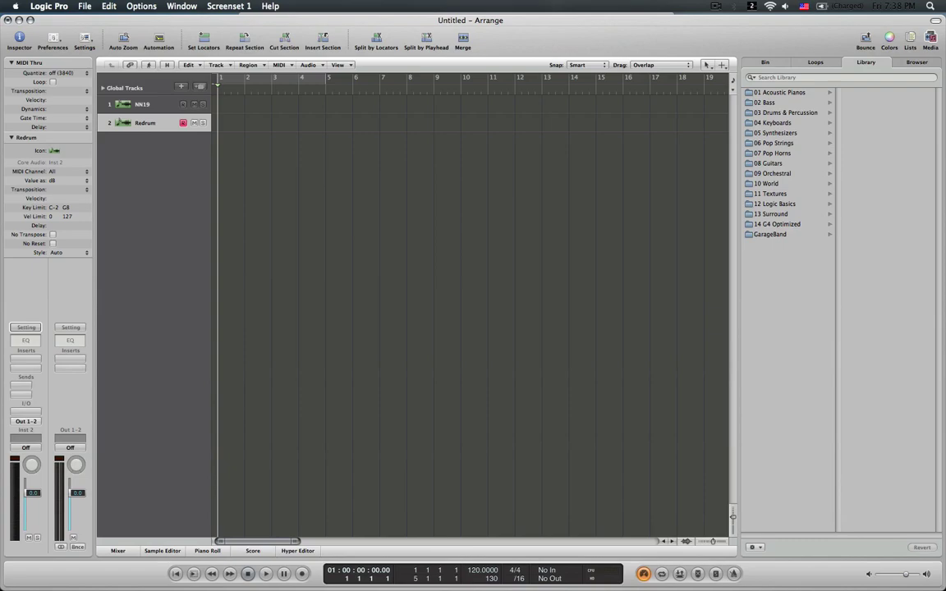
- Switch to Screenset 2 and open the Environment window
key(2)
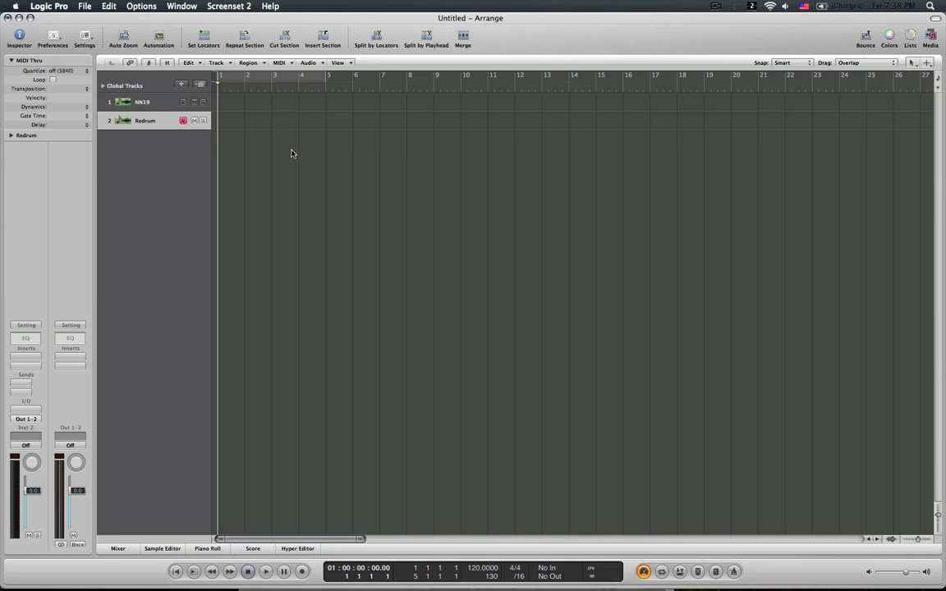
click(182, 6)
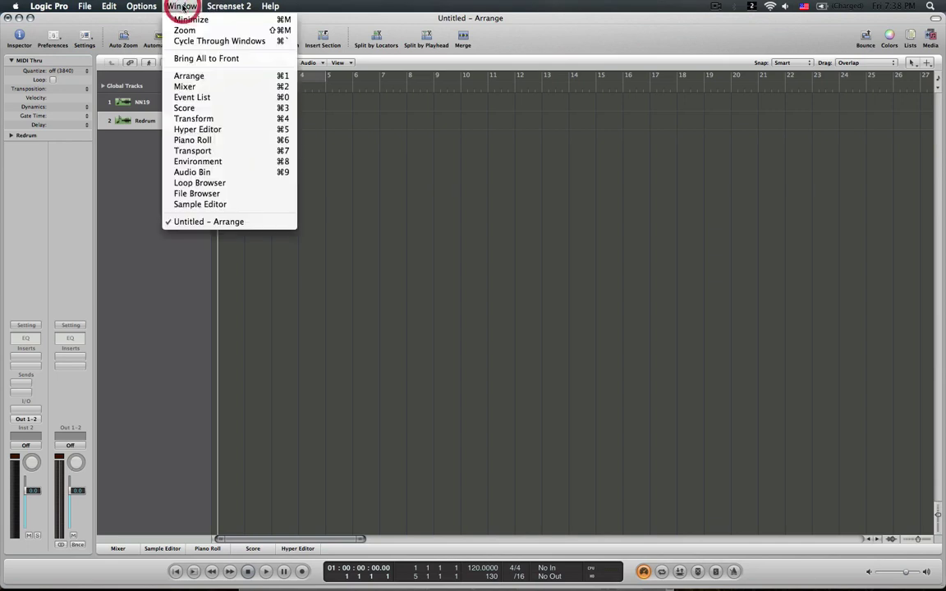
click(198, 162)
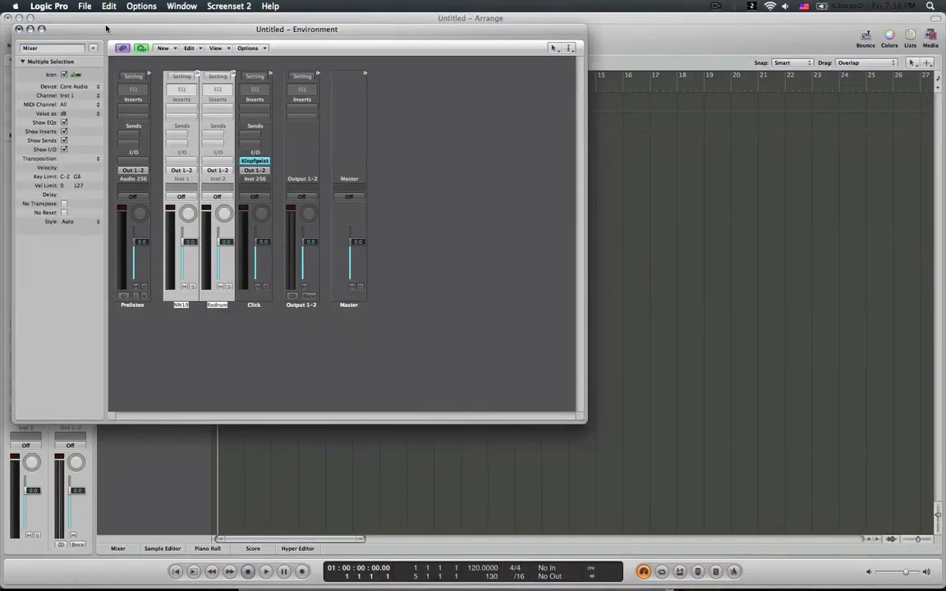
- Close the Arrange window and make the Environment window tall and narrow beside Reason
mouse_move(102, 30)
mouse_down()
mouse_move(122, 45)
mouse_move(89, 35)
mouse_up()
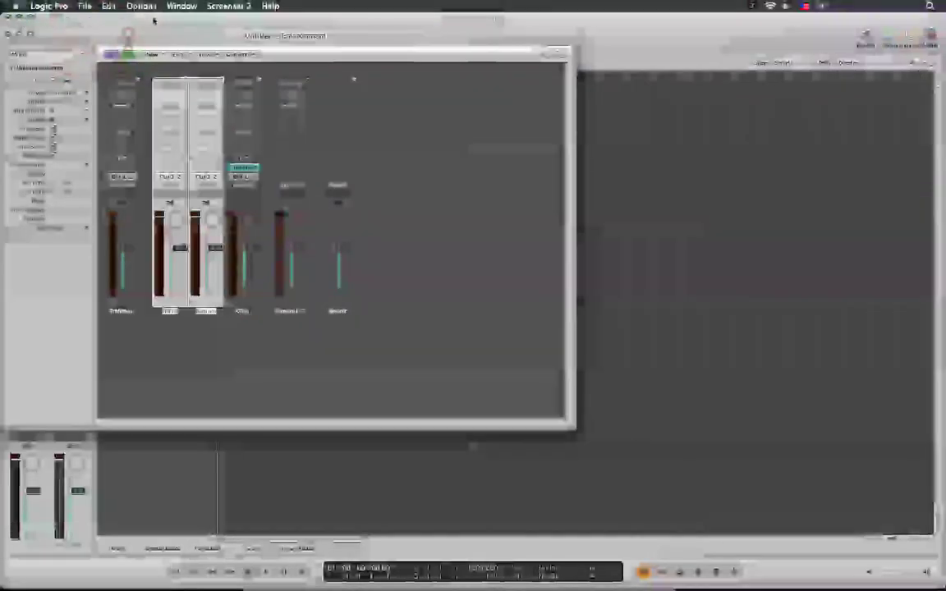
click(7, 16)
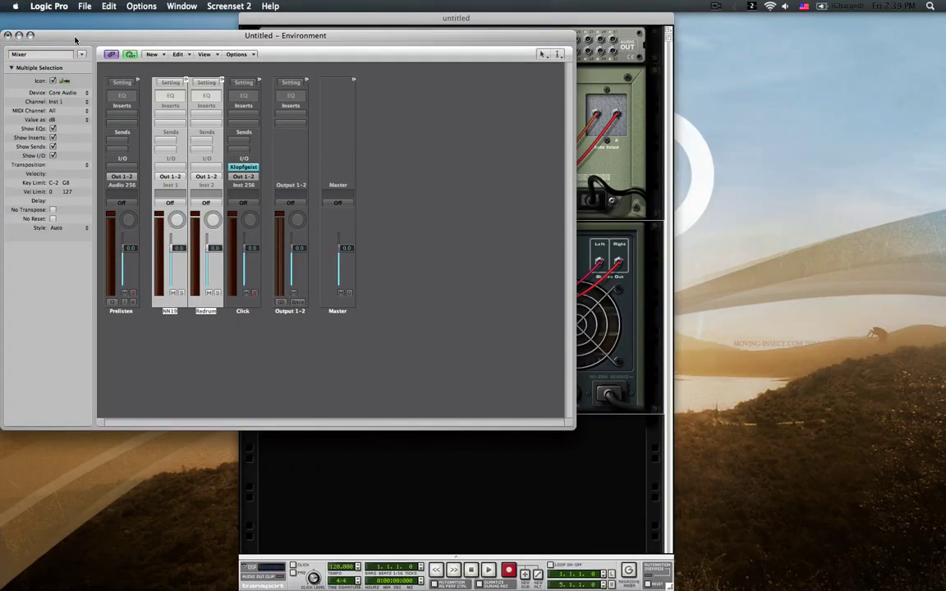
drag(69, 37, 70, 19)
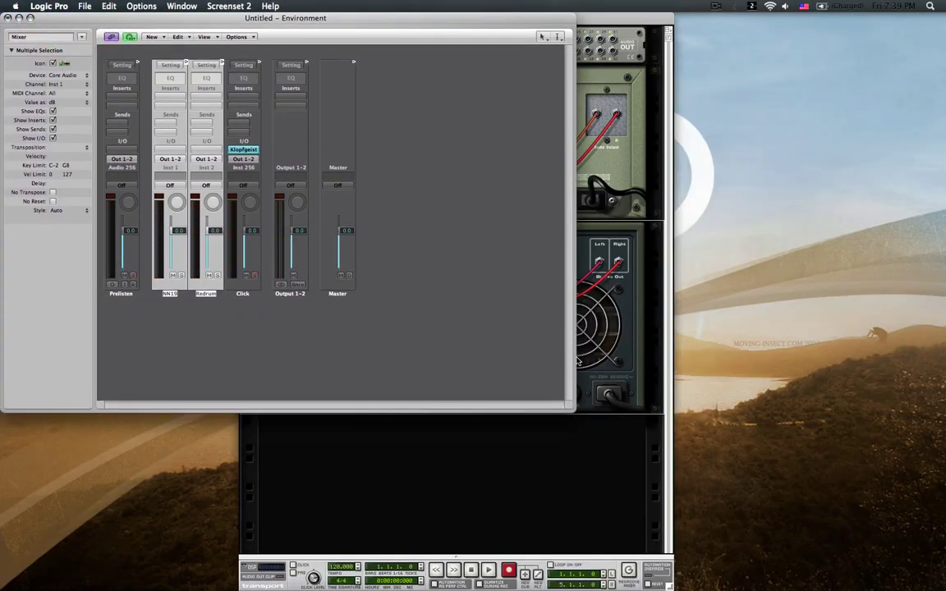
drag(570, 407, 432, 587)
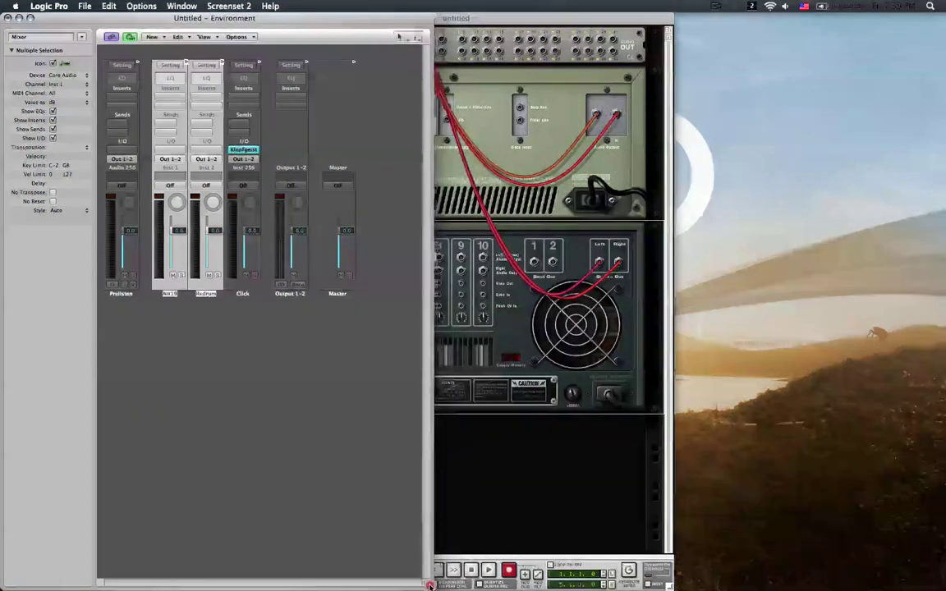
click(282, 388)
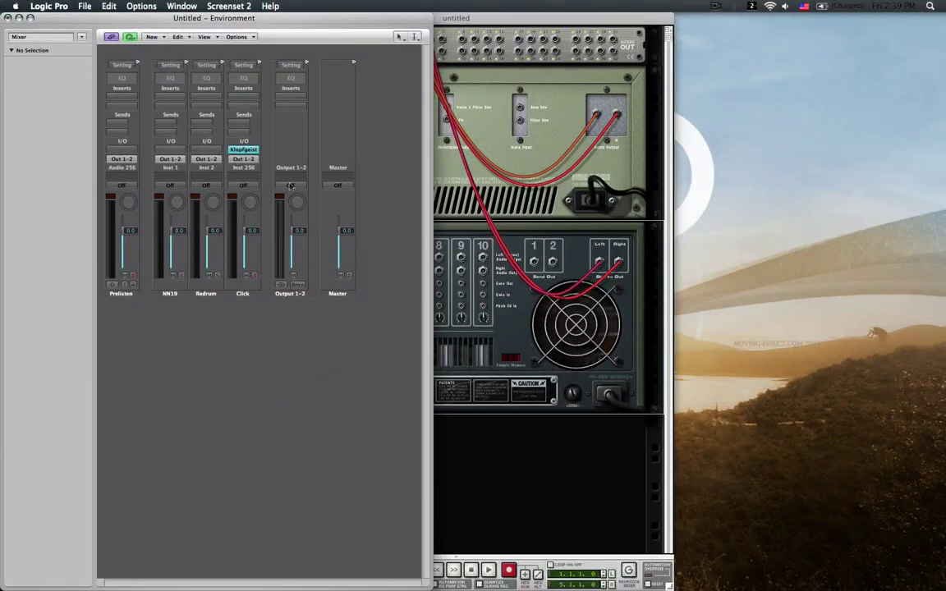
click(181, 5)
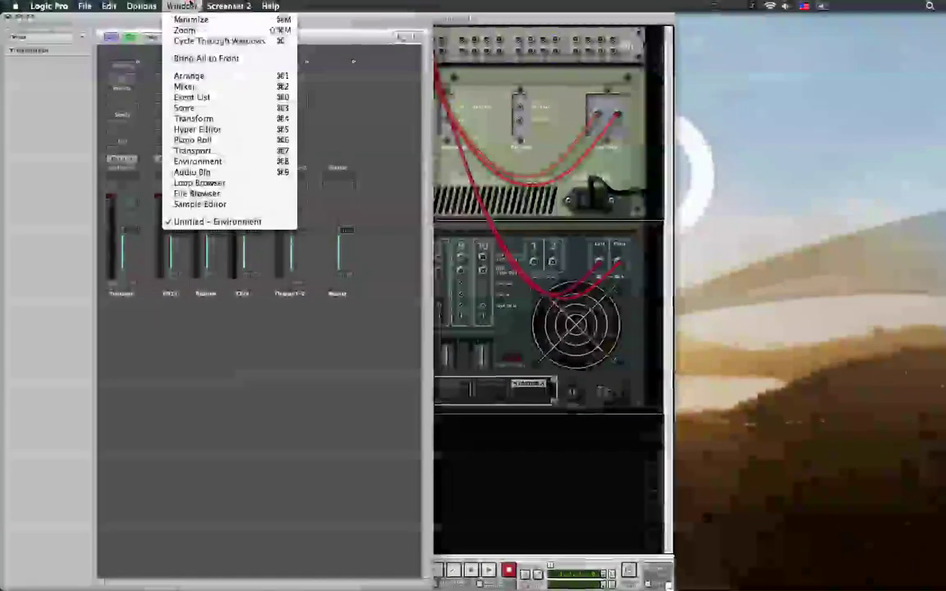
click(211, 161)
drag(190, 31, 345, 12)
drag(749, 411, 664, 585)
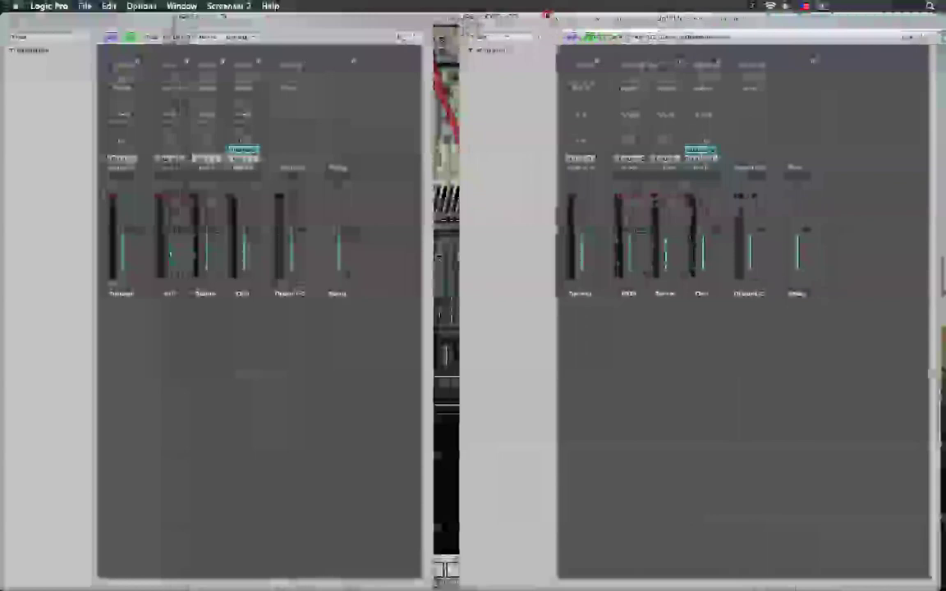
click(522, 18)
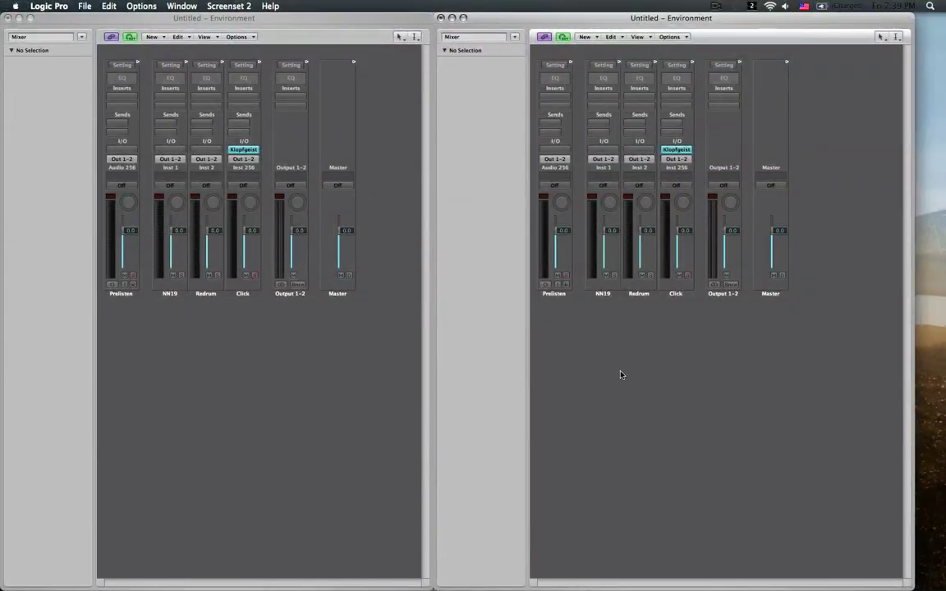
key(1)
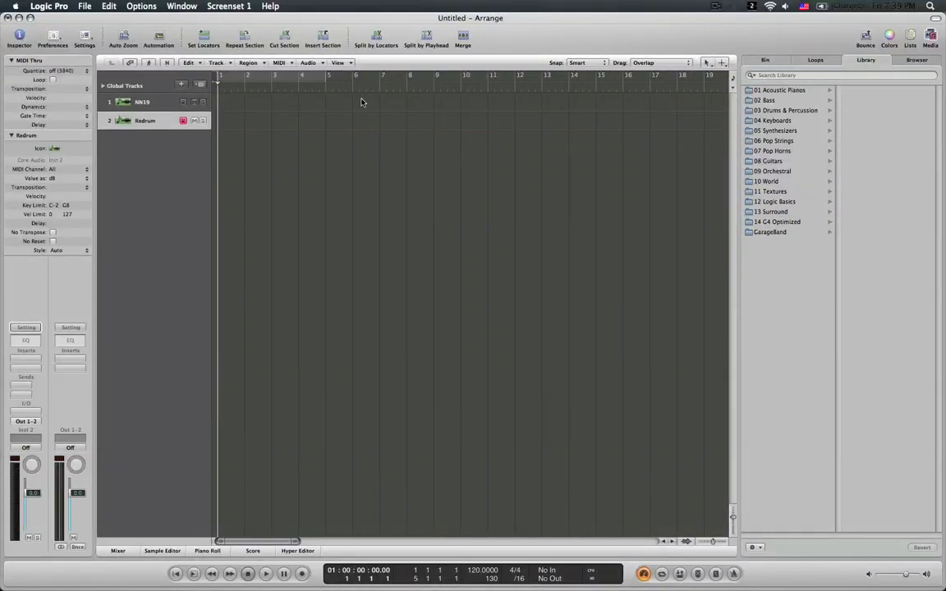
key(2)
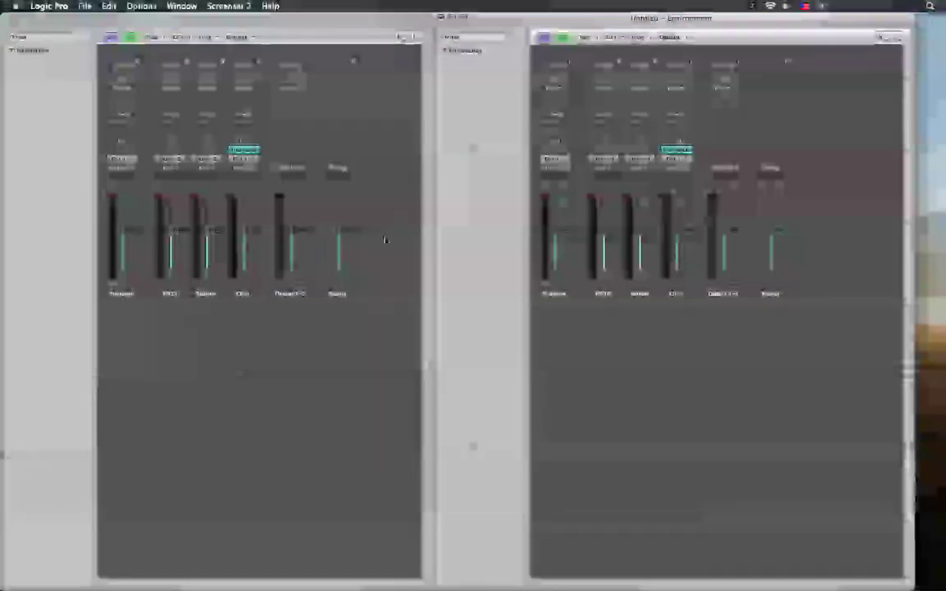
- Set the left Environment window to the Click & Ports layer, leaving the right on Mixer
click(374, 434)
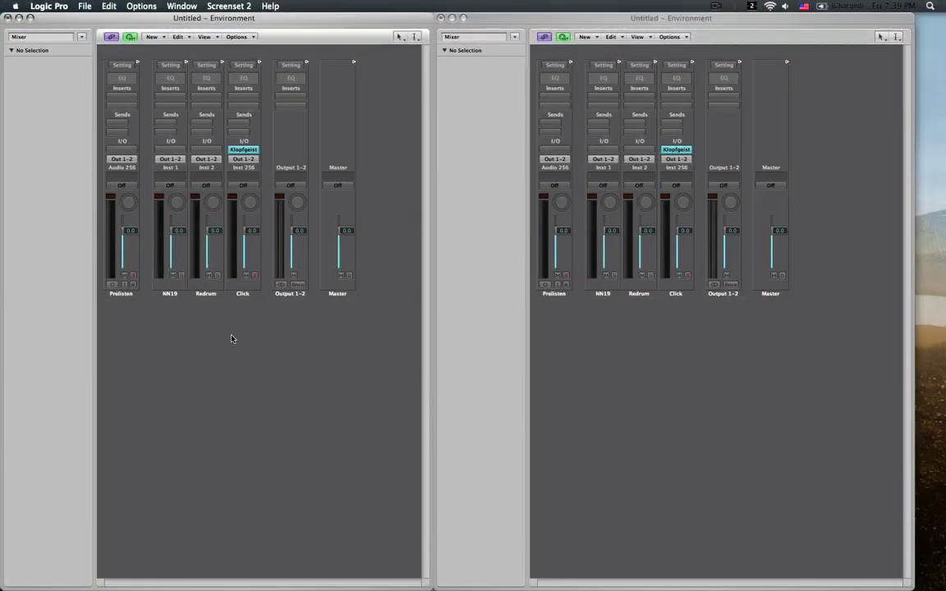
click(82, 37)
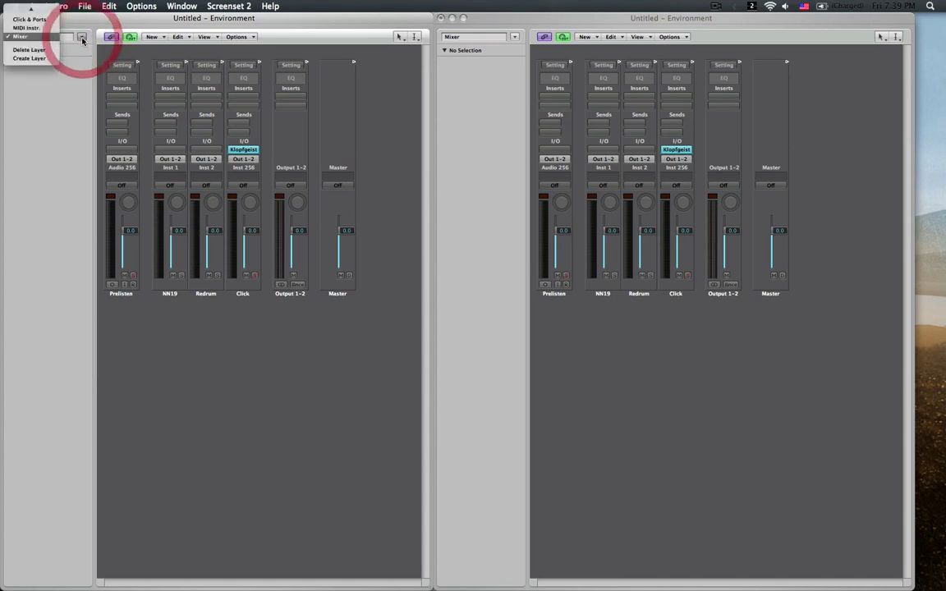
click(33, 19)
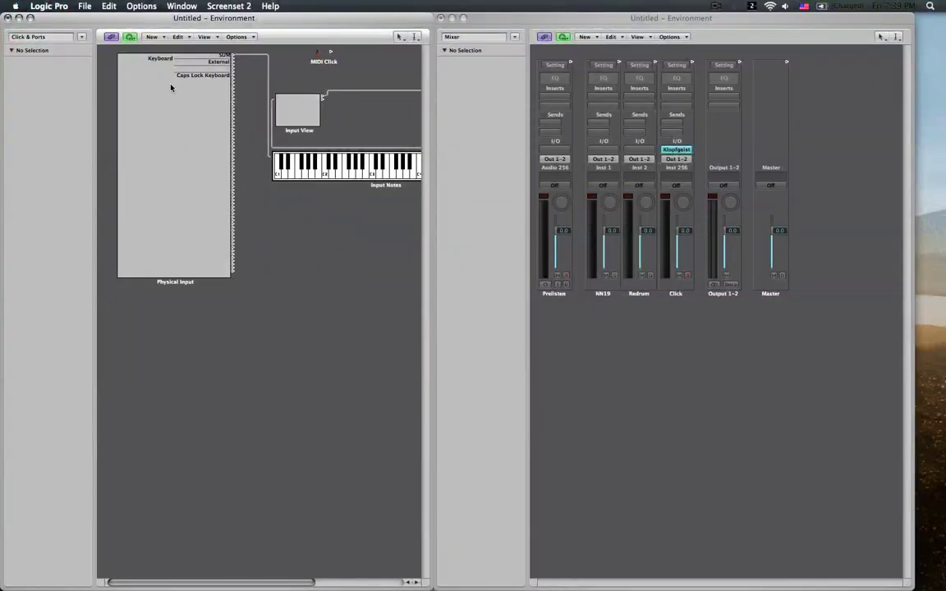
scroll(275, 229, right, 5)
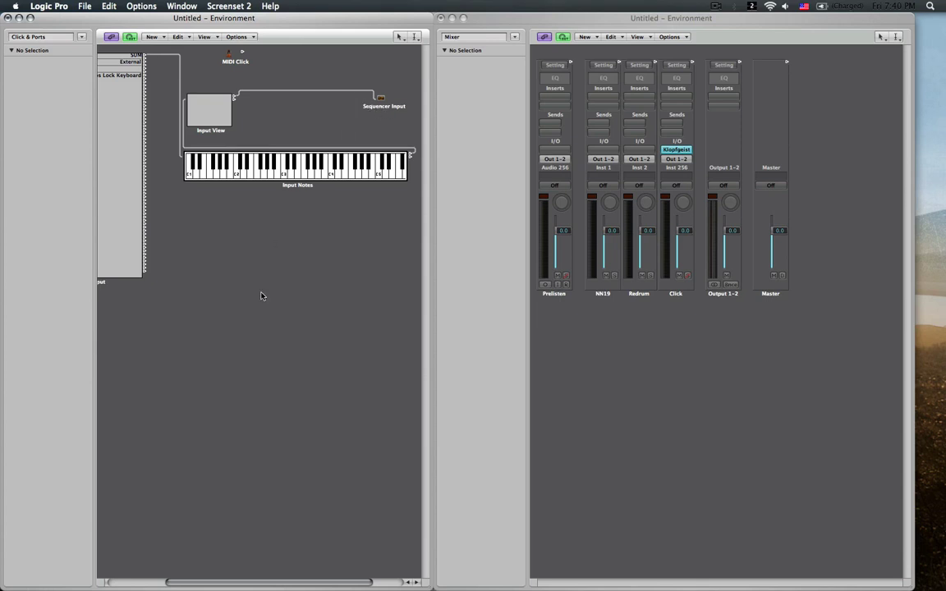
scroll(262, 296, left, 5)
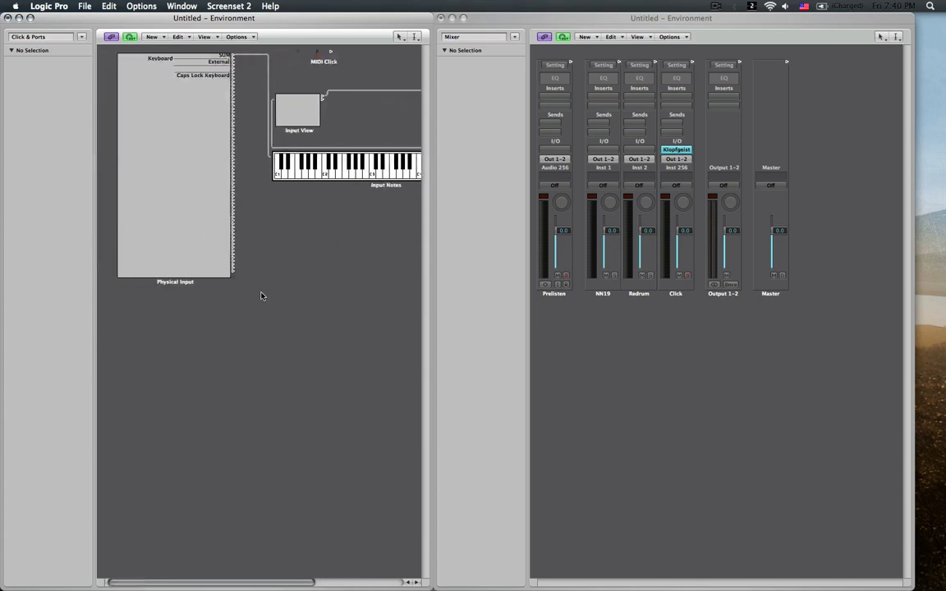
click(514, 37)
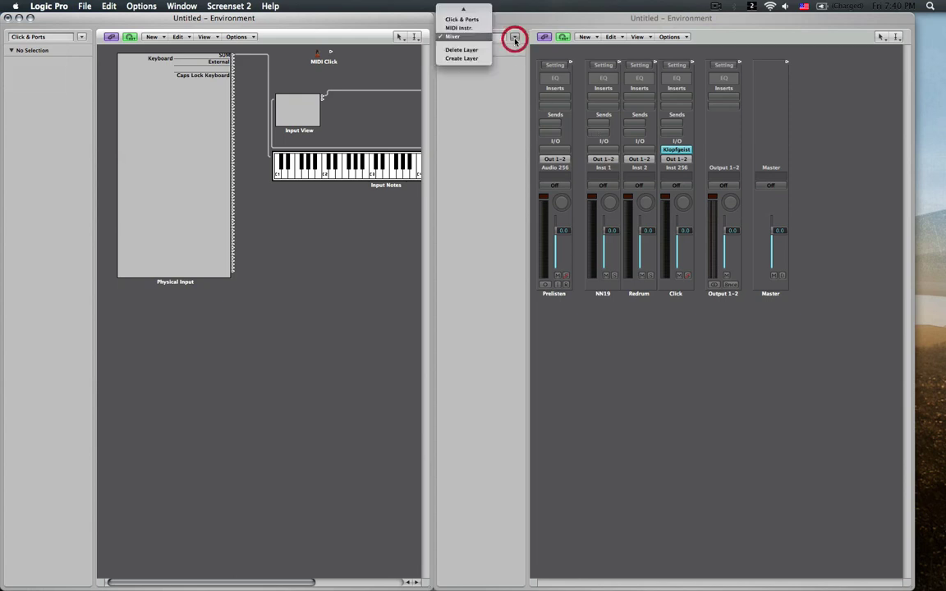
click(462, 39)
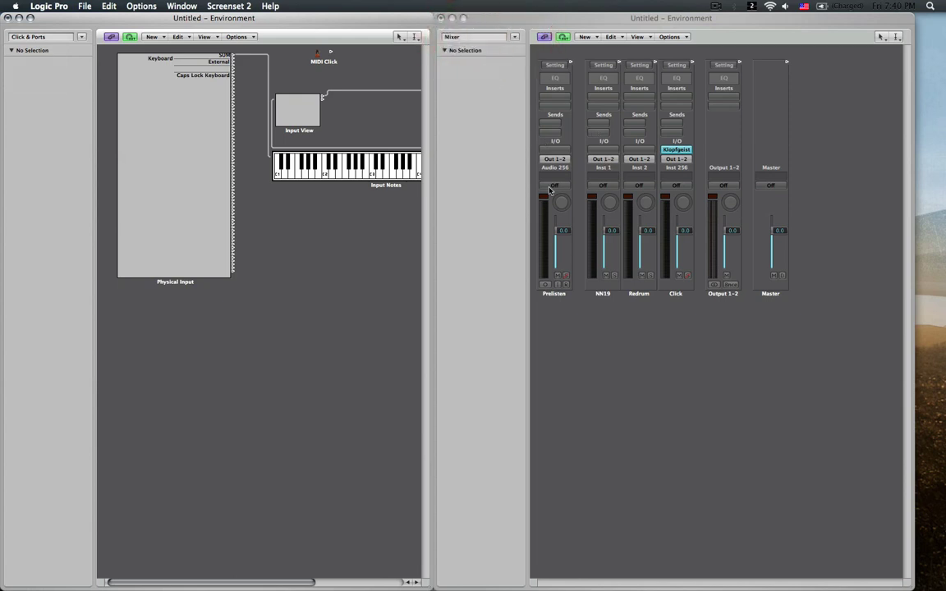
click(675, 369)
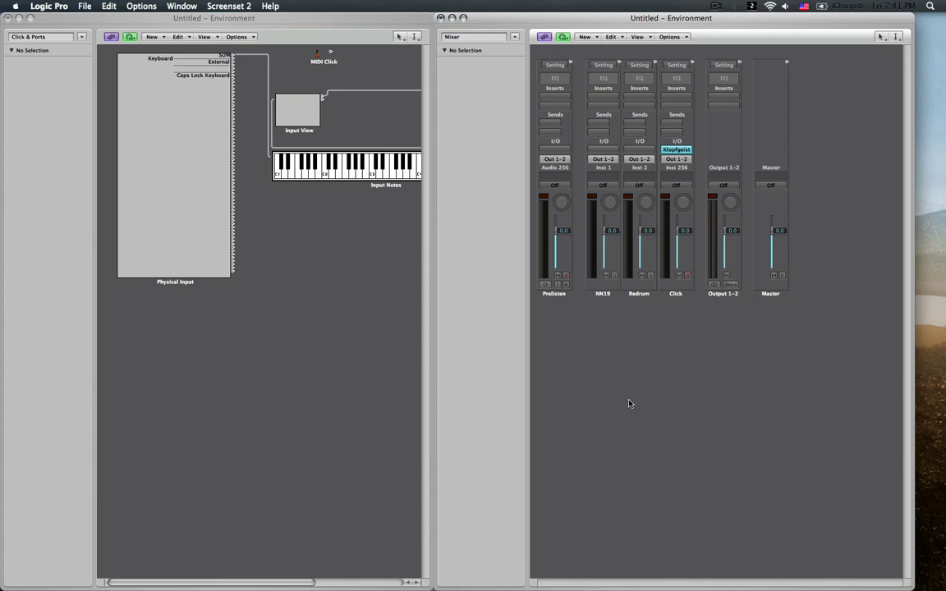
- Run a cable from the left window's Physical Input SUM port to the right window's NN19 strip
click(313, 320)
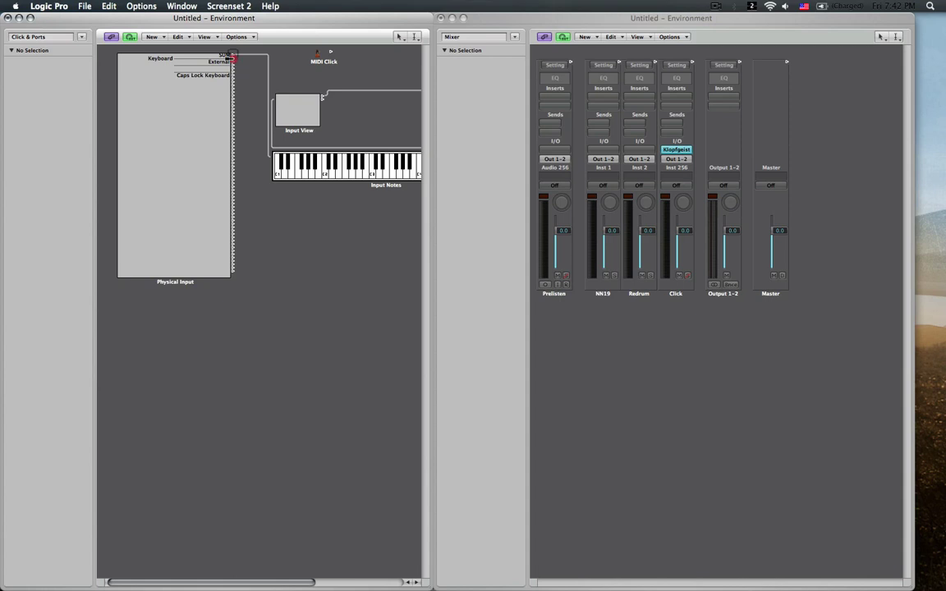
mouse_move(231, 56)
mouse_down()
mouse_move(503, 110)
mouse_move(556, 289)
mouse_move(580, 109)
mouse_move(597, 111)
mouse_move(602, 154)
mouse_move(602, 110)
mouse_move(605, 124)
mouse_up()
click(250, 74)
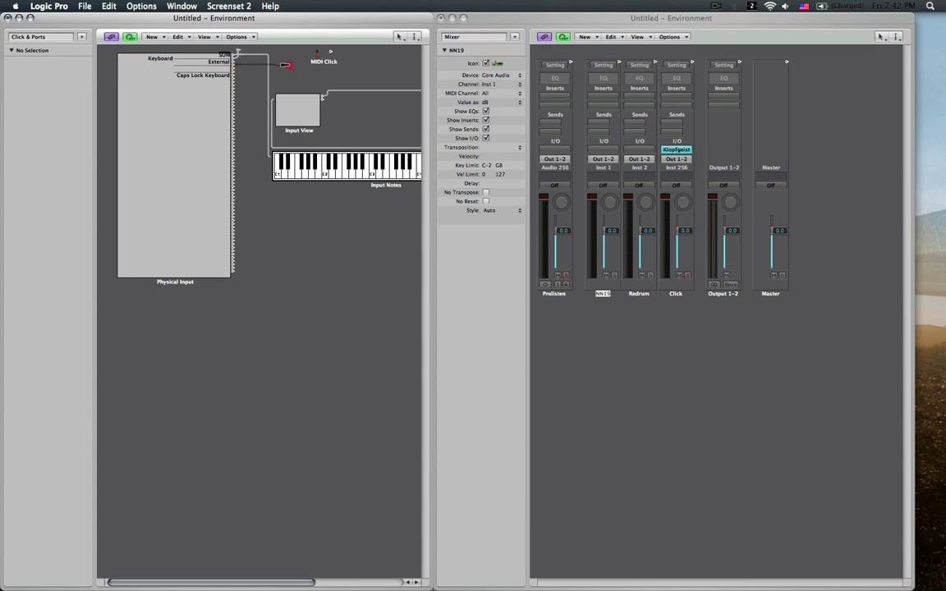
click(633, 77)
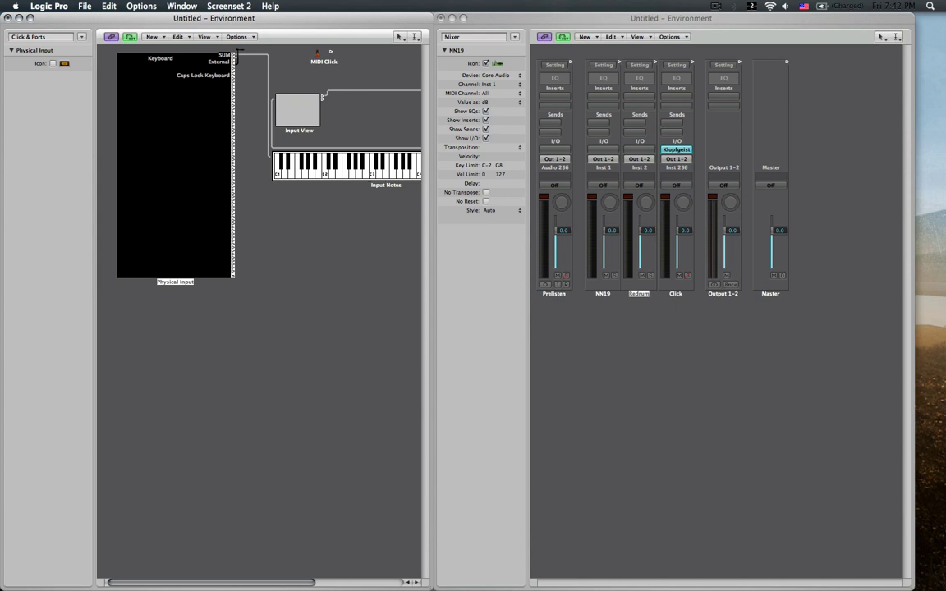
key(Return)
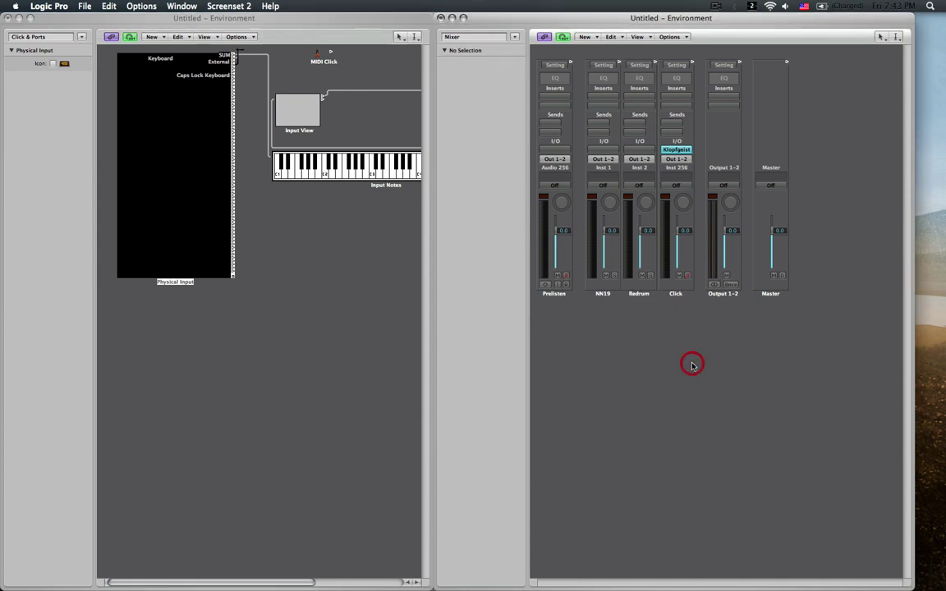
- Place a new Monitor object below the NN19 and Redrum strips and cable NN19's output into it
click(588, 37)
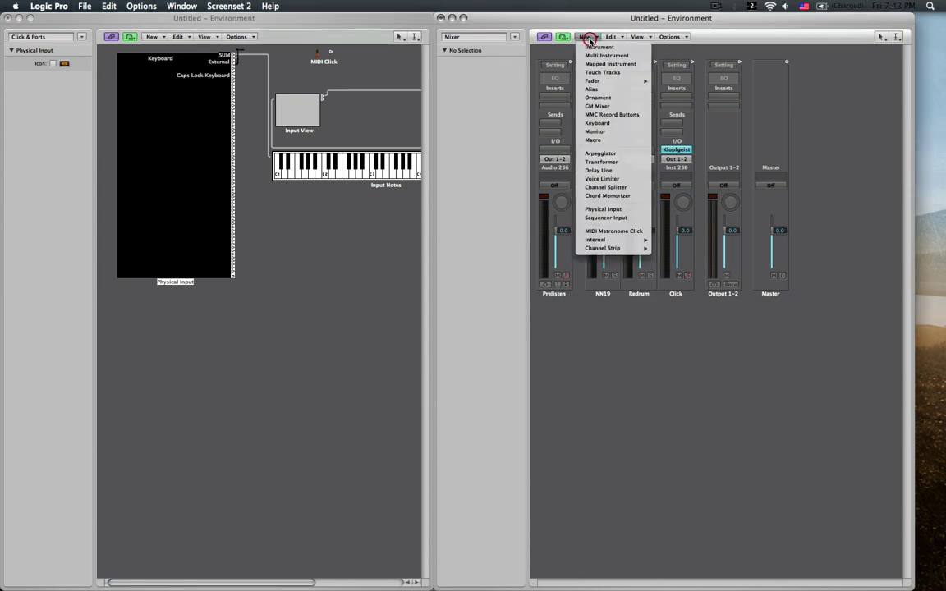
click(601, 132)
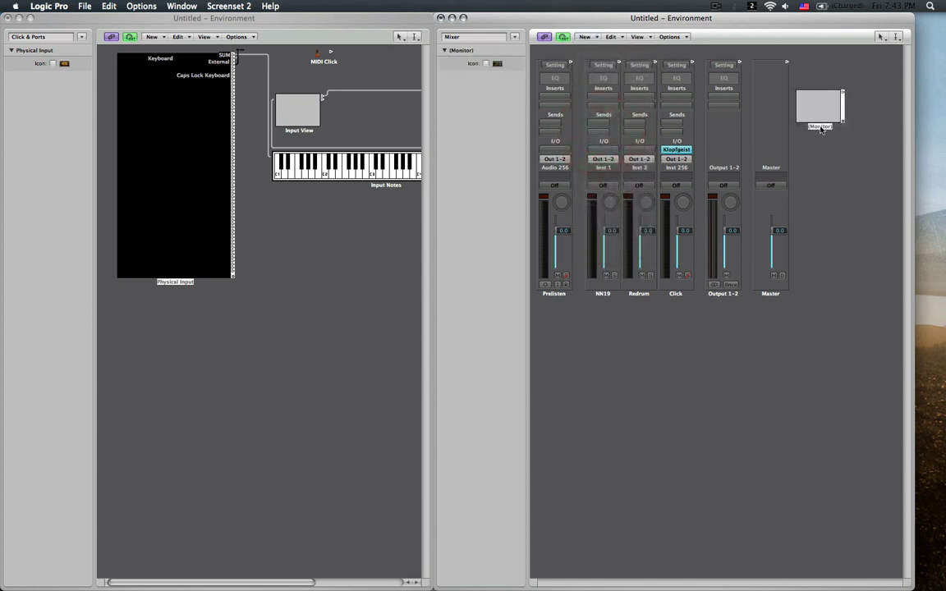
drag(820, 128, 611, 369)
click(672, 353)
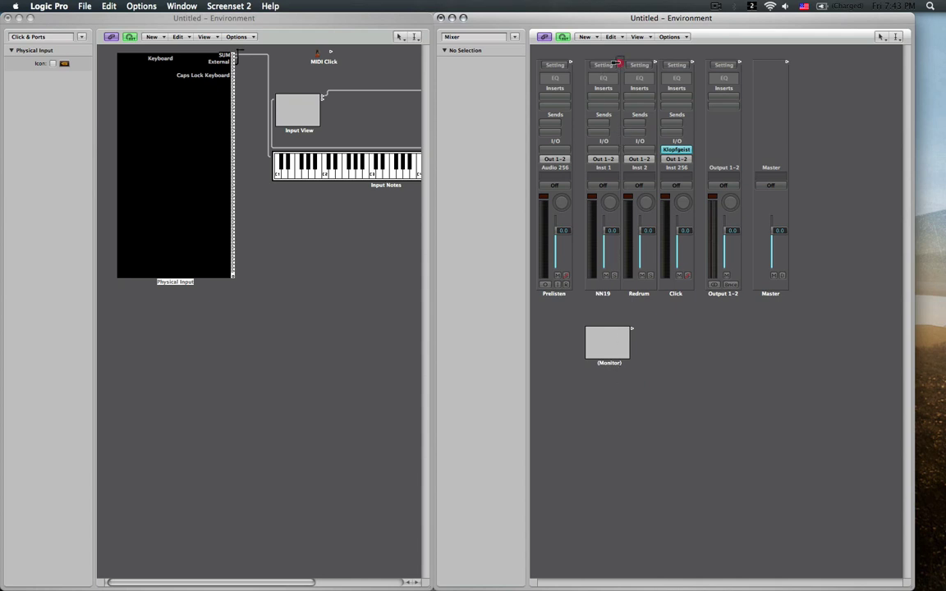
drag(618, 63, 611, 351)
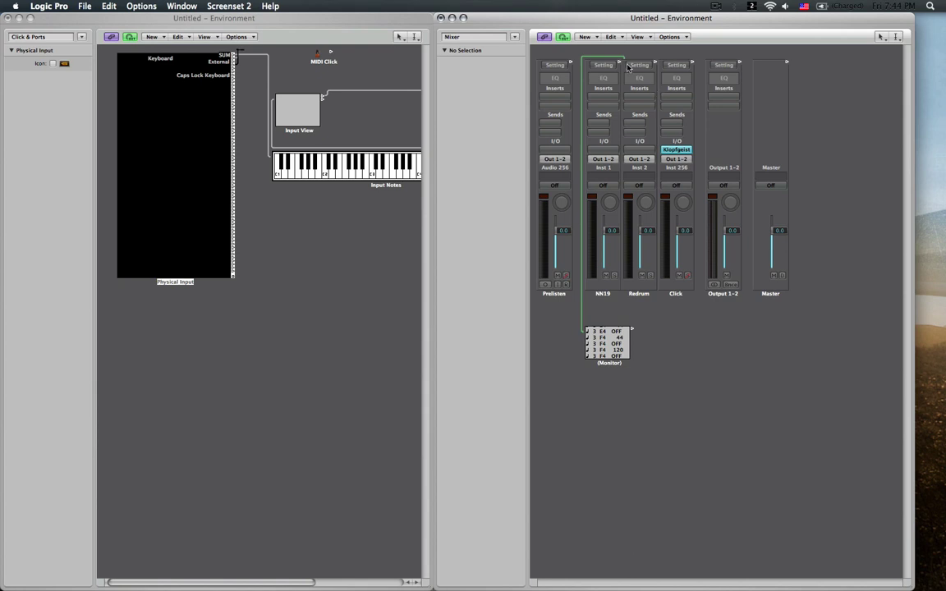
- Create a second Monitor object and place it beside the first Monitor
click(588, 38)
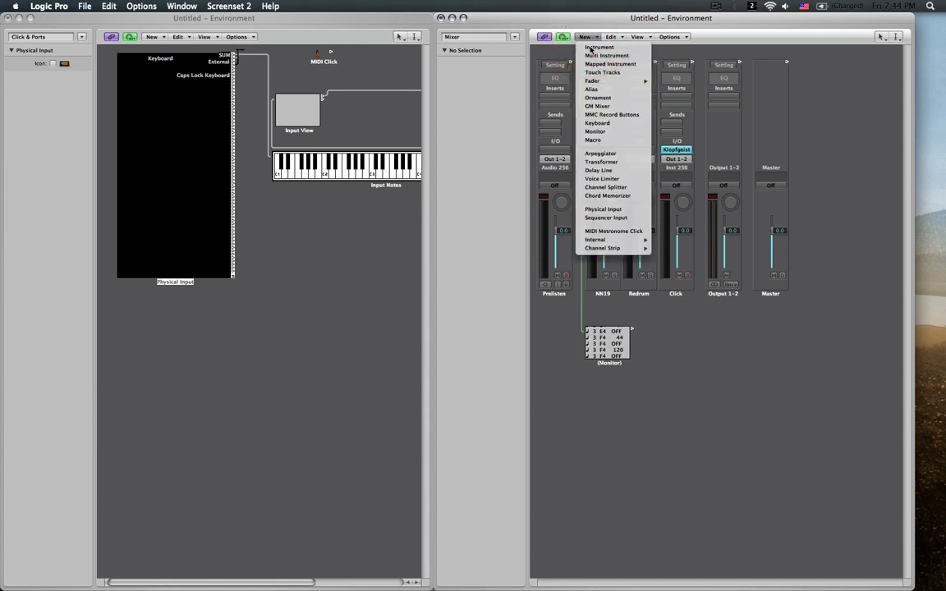
click(597, 132)
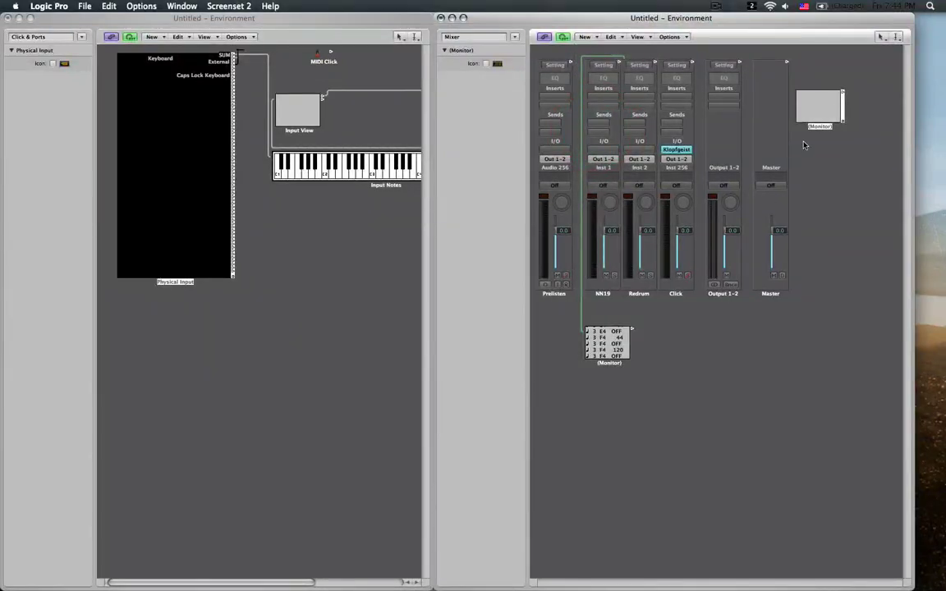
drag(815, 129, 671, 365)
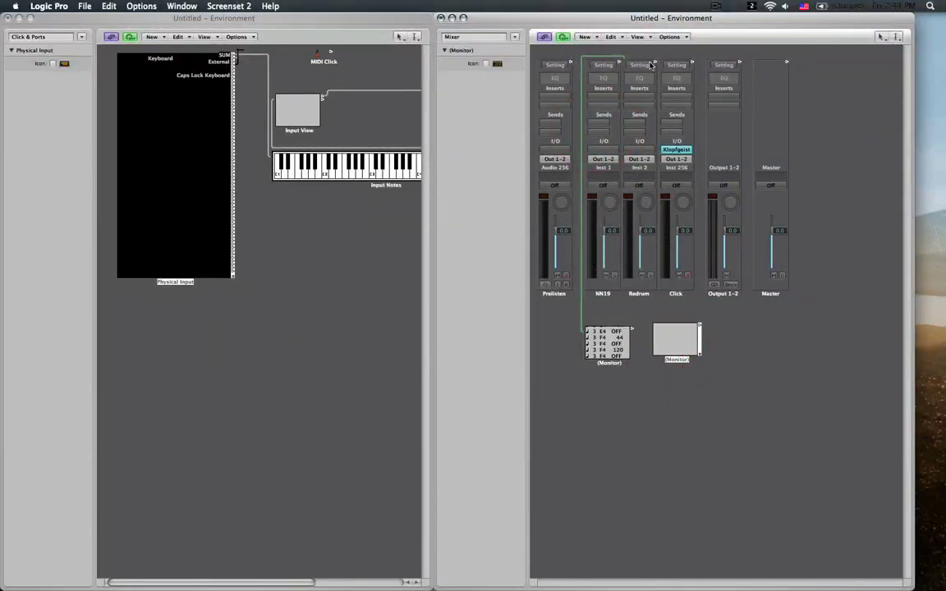
- Cable Redrum's output into the new Monitor object
click(653, 61)
drag(653, 61, 664, 335)
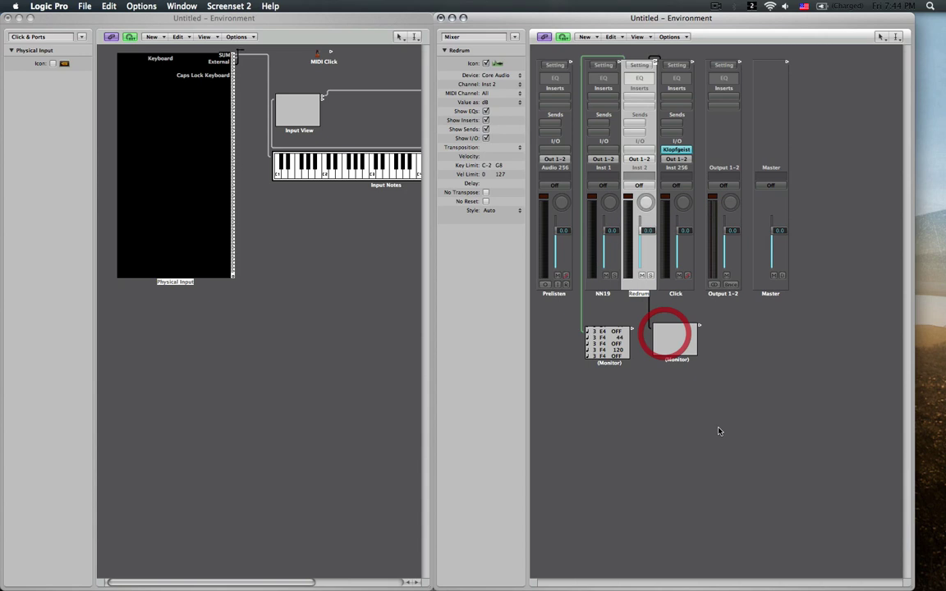
click(698, 394)
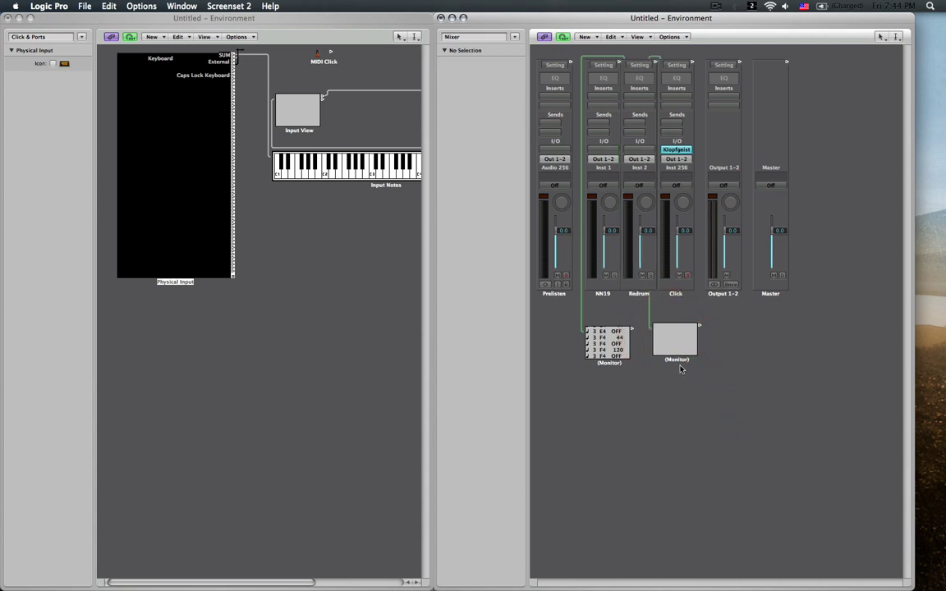